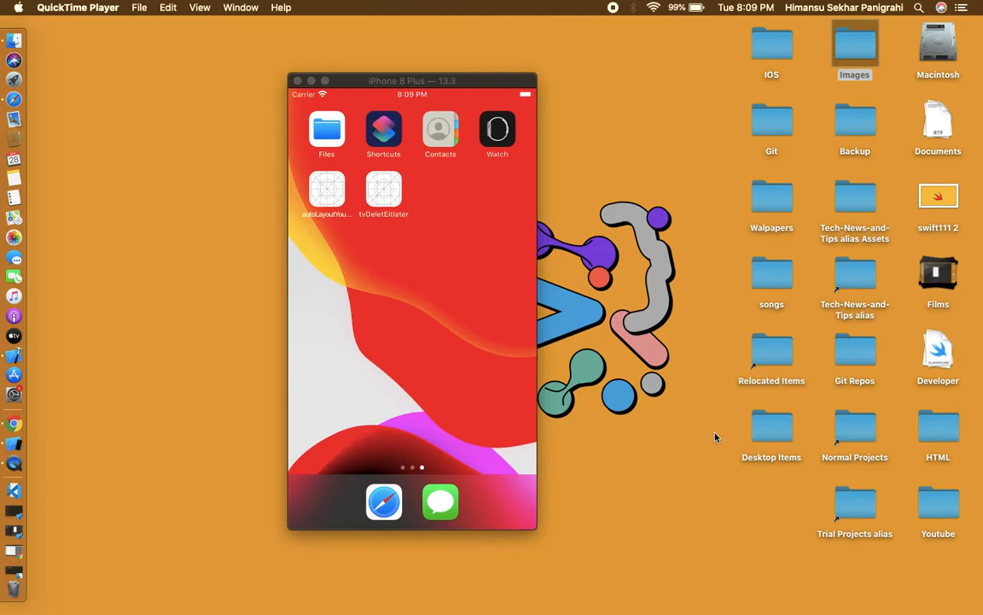
- Open untitled (1).png from the Images folder's Auto layout part 6 / constraints wrt center line subfolder and place its window mid-screen
{"action": "double_click", "coordinate": [863, 51]}
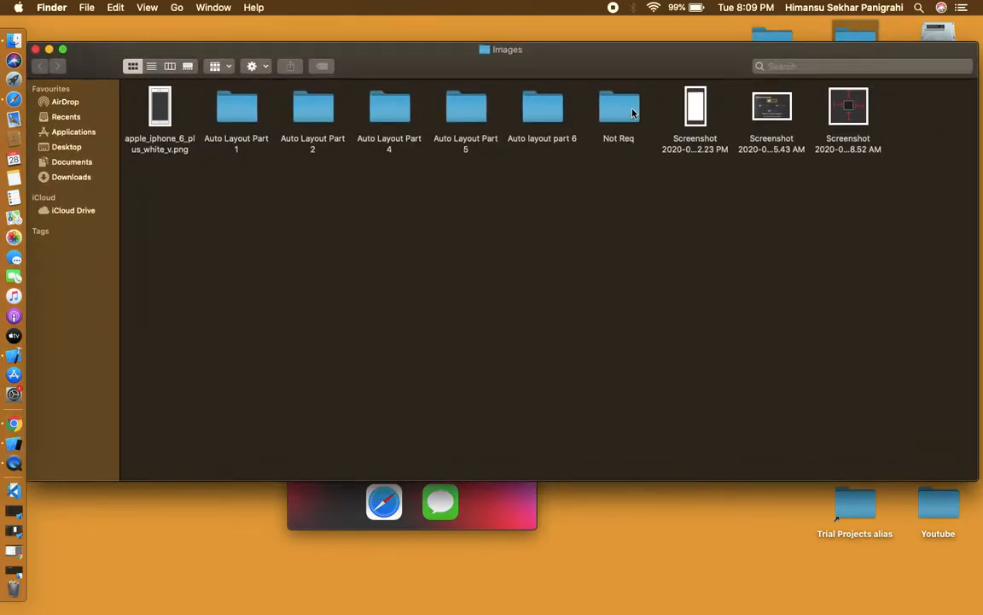
{"action": "double_click", "coordinate": [545, 121]}
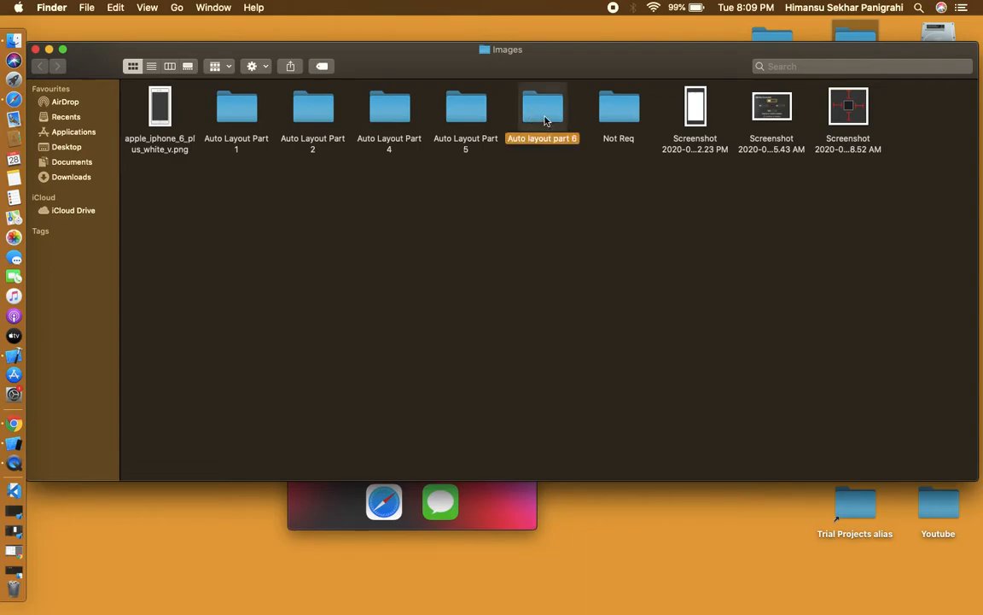
{"action": "double_click", "coordinate": [173, 120]}
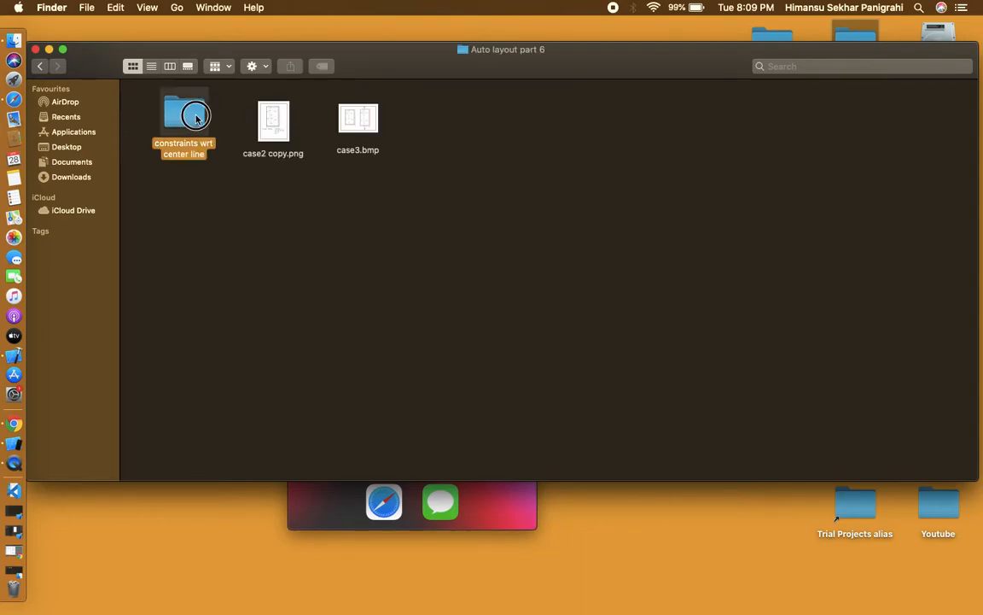
{"action": "left_click", "coordinate": [174, 121]}
{"action": "double_click", "coordinate": [174, 121]}
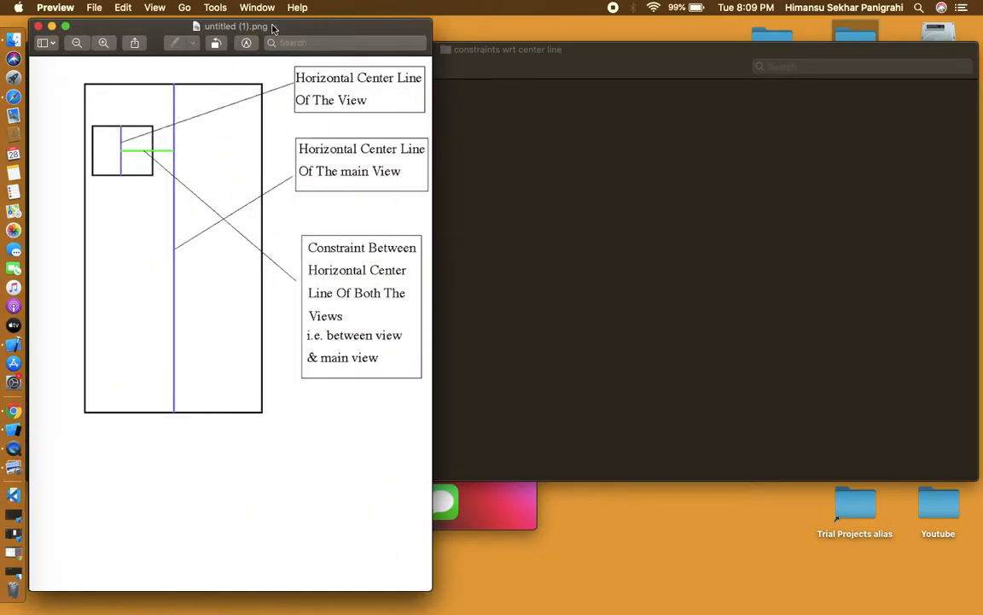
{"action": "left_click_drag", "start_coordinate": [273, 28], "coordinate": [537, 51]}
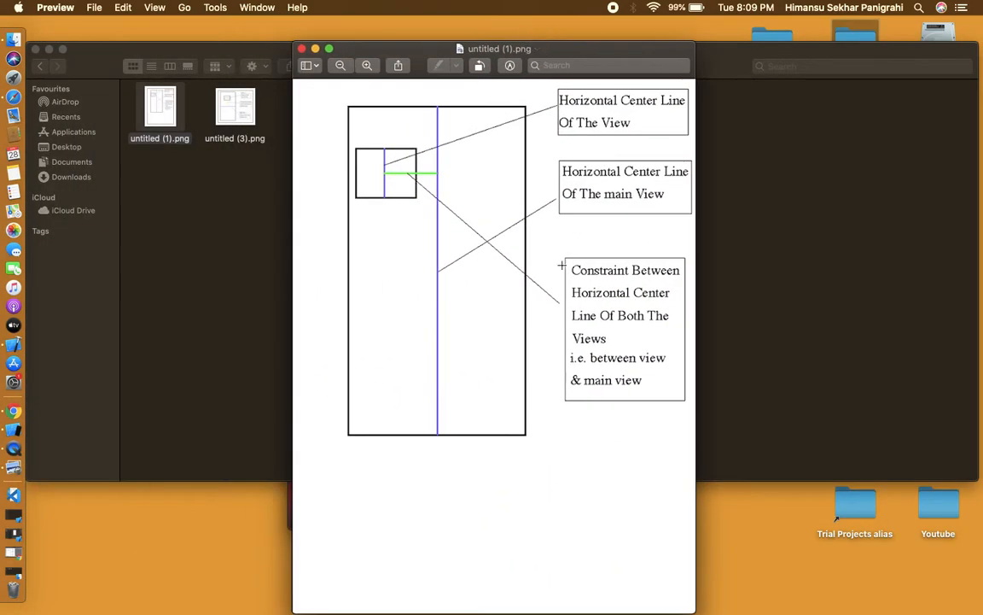
- Close the horizontal center line diagram and open untitled (3).png in a larger, centered window
{"action": "left_click", "coordinate": [302, 48]}
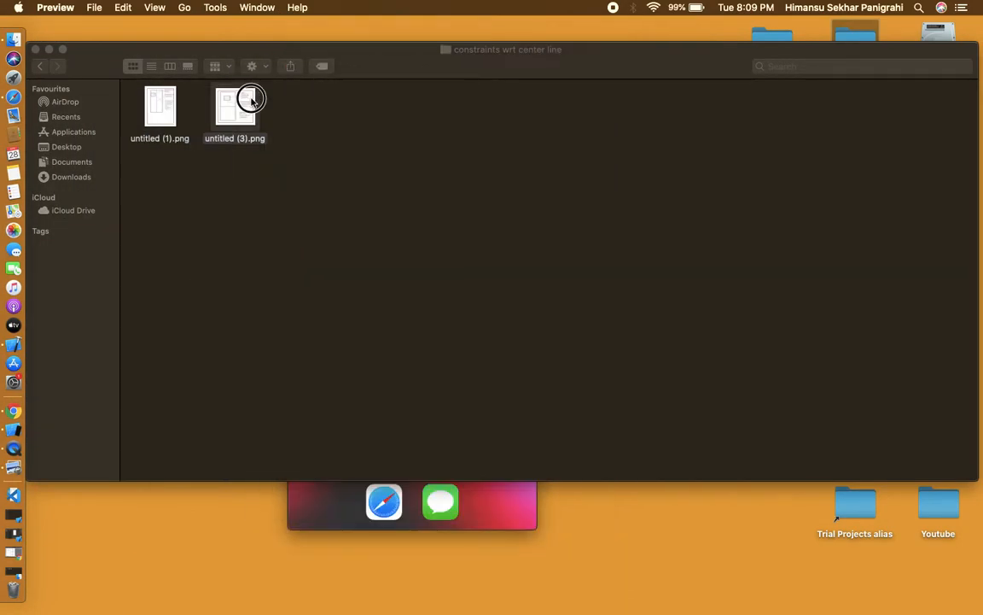
{"action": "double_click", "coordinate": [239, 107]}
{"action": "left_click_drag", "start_coordinate": [345, 25], "coordinate": [598, 37]}
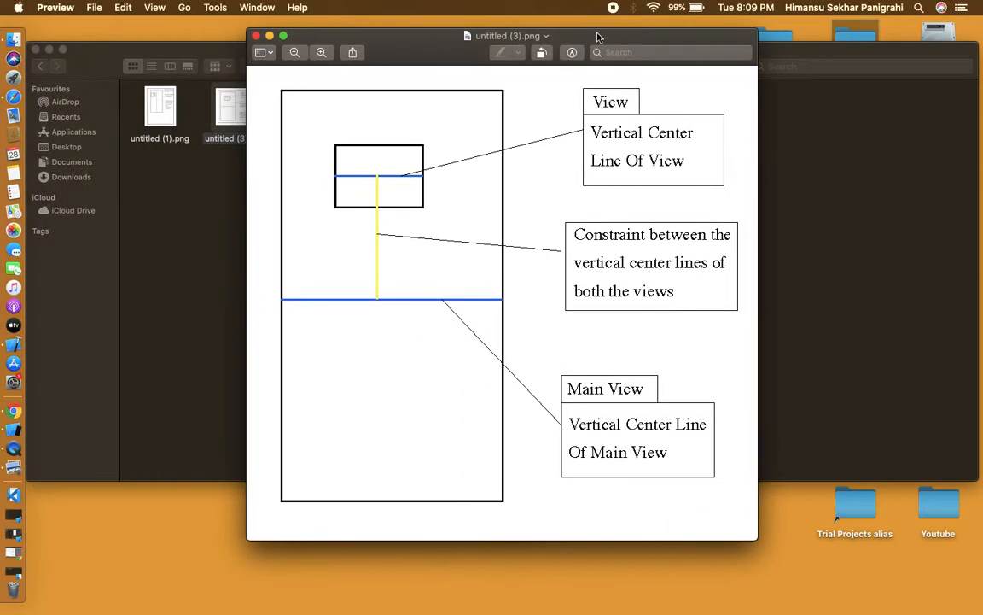
{"action": "left_click_drag", "start_coordinate": [754, 543], "coordinate": [807, 608]}
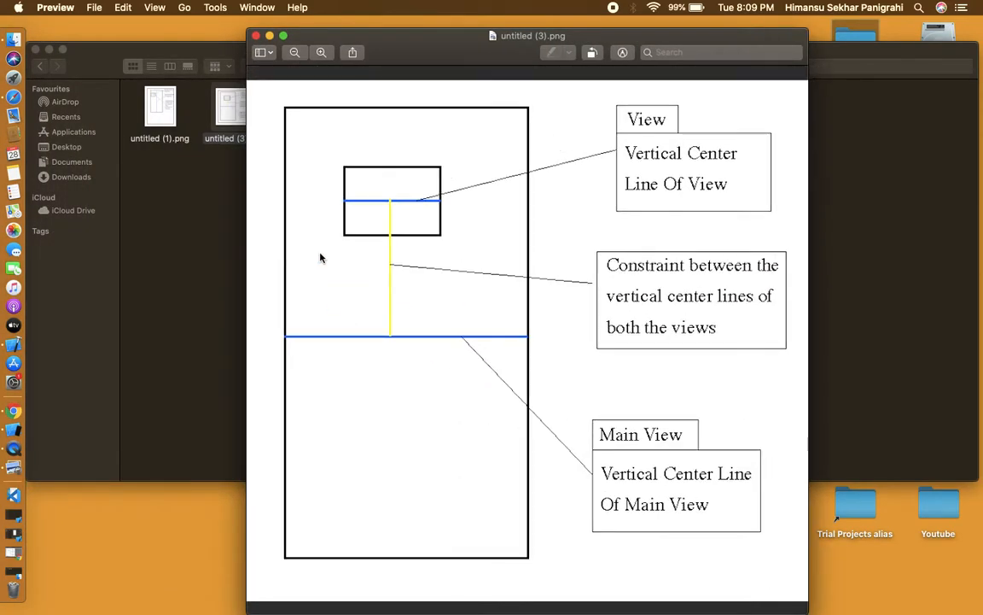
- Outline the main view's rectangle and the smaller view's rectangle in the vertical center line diagram, clearing each selection
{"action": "left_click_drag", "start_coordinate": [287, 112], "coordinate": [528, 558]}
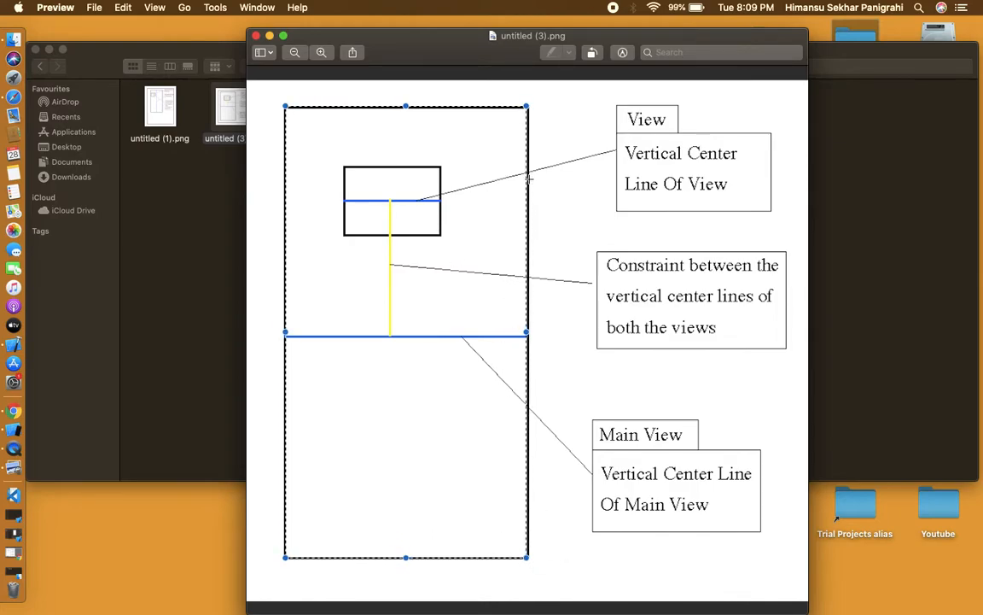
{"action": "left_click", "coordinate": [581, 194]}
{"action": "left_click_drag", "start_coordinate": [288, 114], "coordinate": [528, 558]}
{"action": "left_click", "coordinate": [593, 276]}
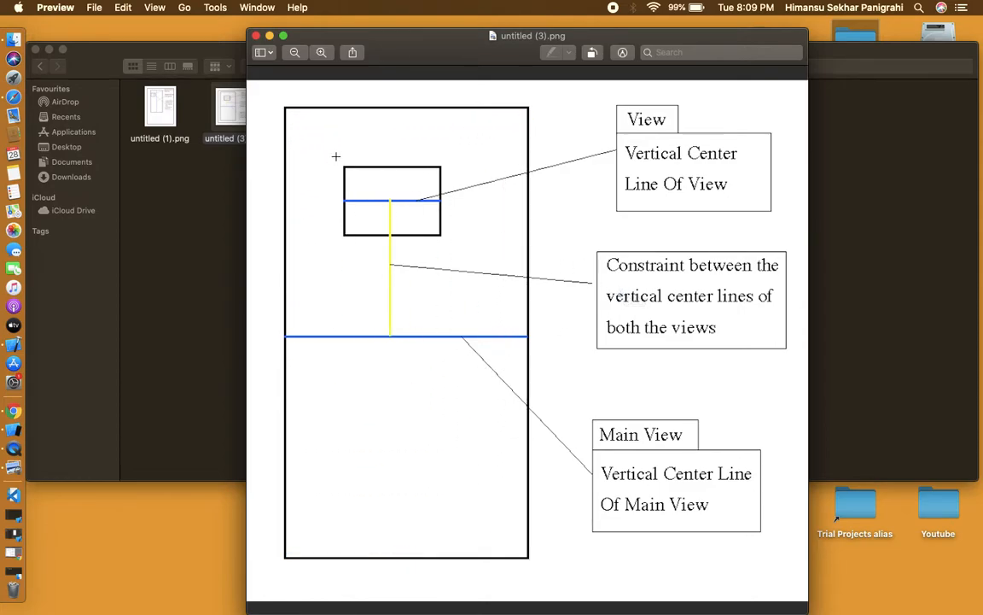
{"action": "left_click_drag", "start_coordinate": [340, 165], "coordinate": [442, 234]}
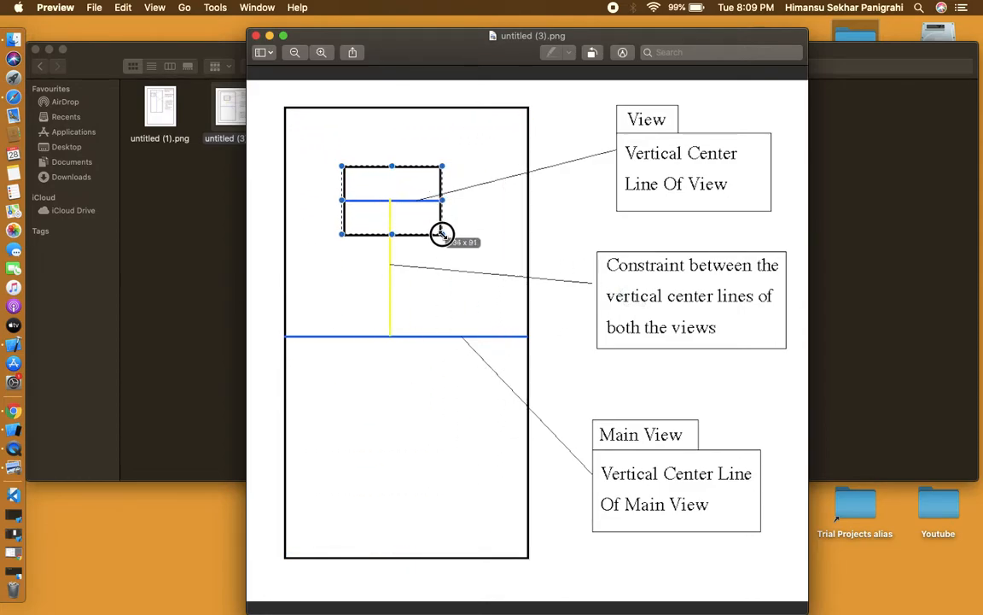
{"action": "left_click", "coordinate": [514, 324]}
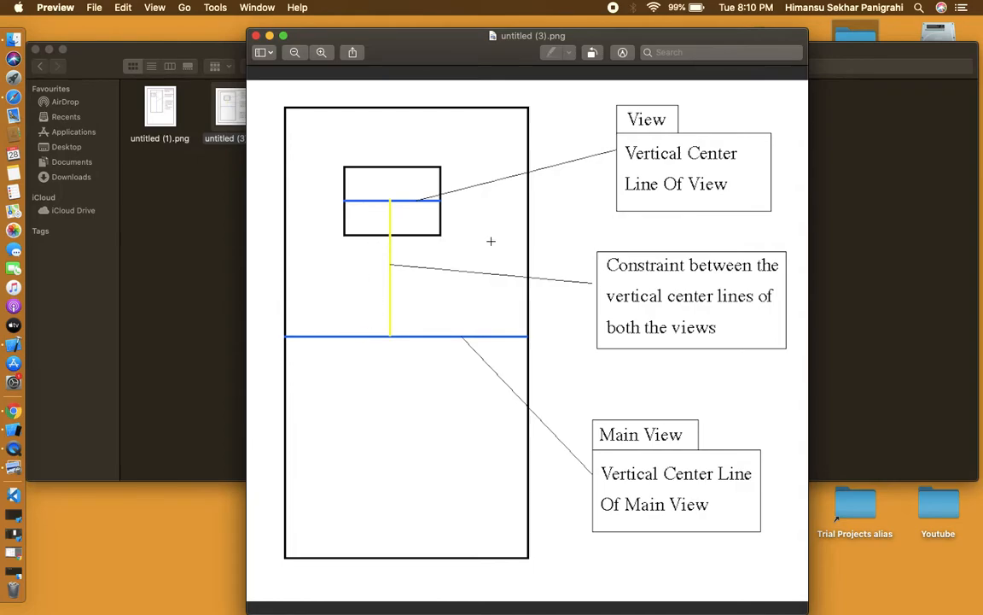
- Mark the small view and trace the blue vertical center lines of the view and the main view in the diagram
{"action": "left_click_drag", "start_coordinate": [339, 166], "coordinate": [446, 238]}
{"action": "left_click", "coordinate": [471, 285]}
{"action": "left_click_drag", "start_coordinate": [341, 201], "coordinate": [444, 200]}
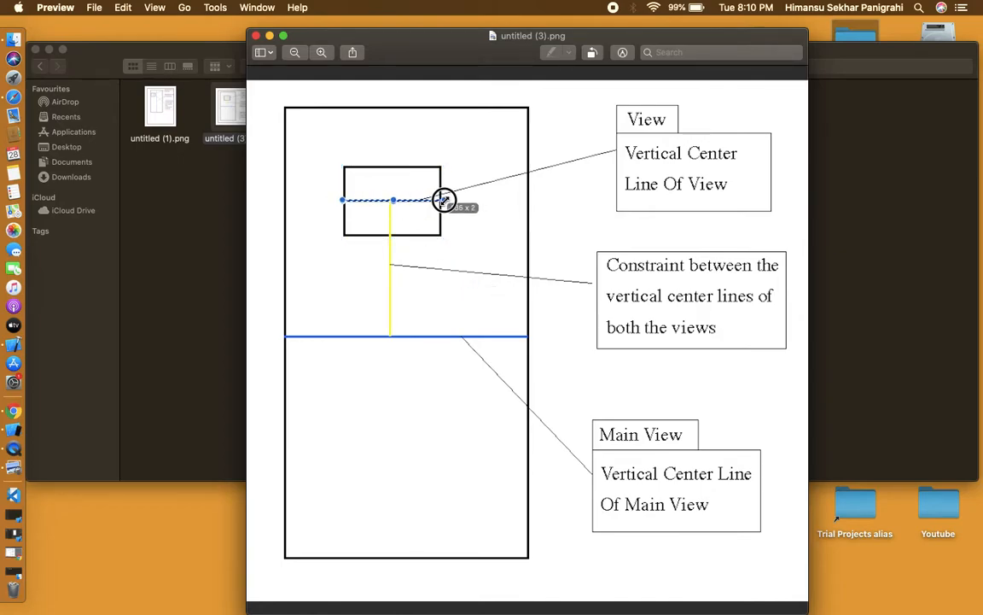
{"action": "left_click", "coordinate": [476, 310]}
{"action": "left_click_drag", "start_coordinate": [284, 339], "coordinate": [529, 341]}
{"action": "left_click", "coordinate": [387, 311]}
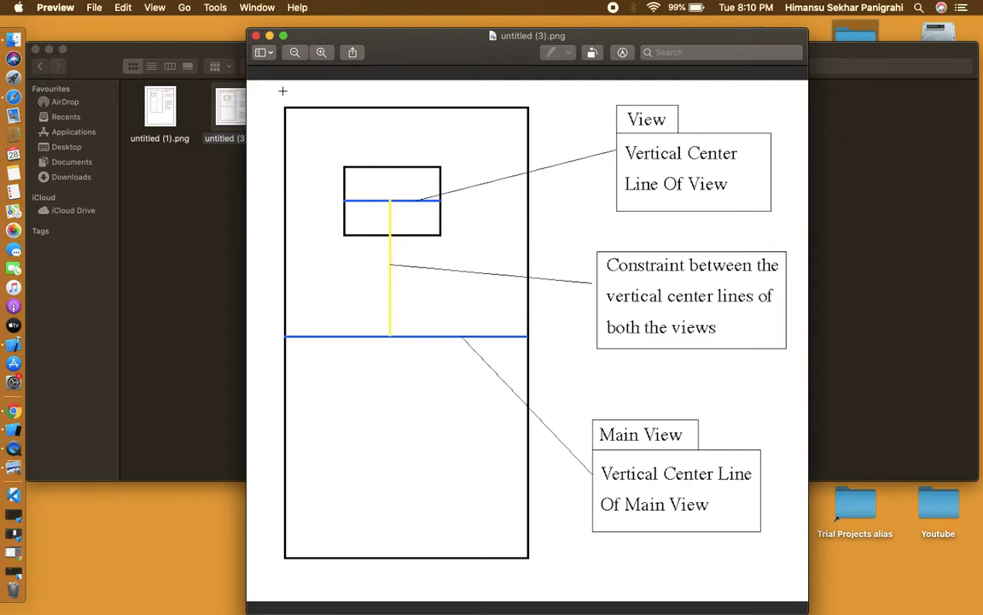
- Replace the vertical center line diagram with untitled (1).png, examine its horizontal center line constraint, and close it
{"action": "key", "text": "super+w"}
{"action": "double_click", "coordinate": [167, 118]}
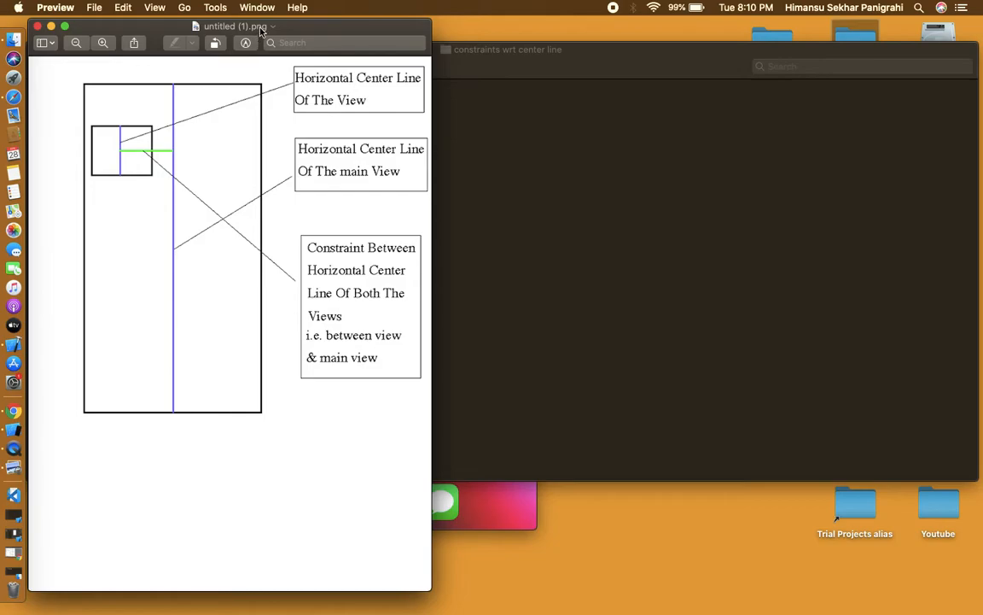
{"action": "left_click_drag", "start_coordinate": [260, 32], "coordinate": [478, 40]}
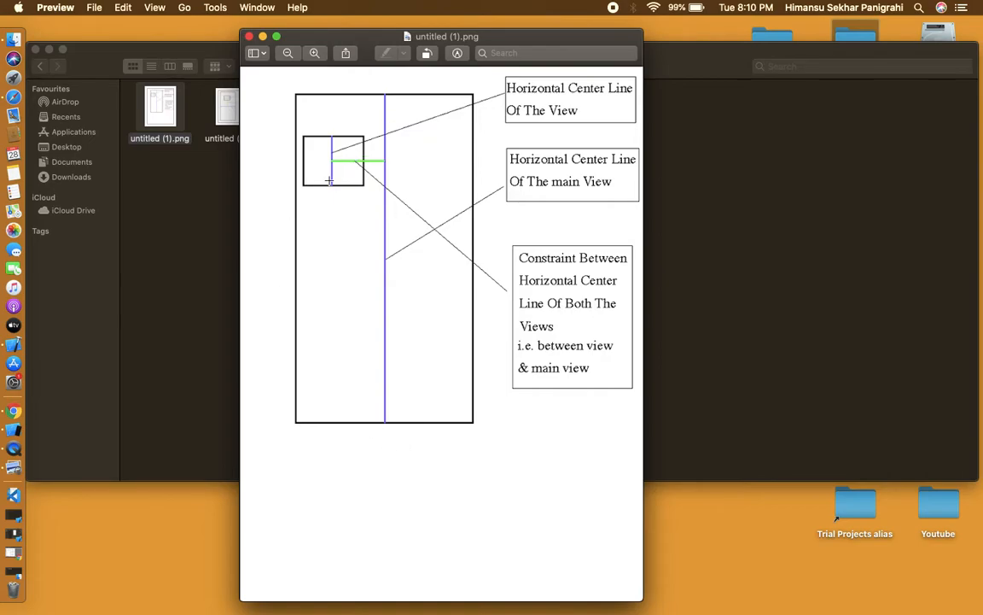
{"action": "left_click", "coordinate": [250, 36]}
- Move the folder window aside and switch to the autoLayoutYoutube project's Main.storyboard in Xcode
{"action": "left_click_drag", "start_coordinate": [239, 68], "coordinate": [498, 88]}
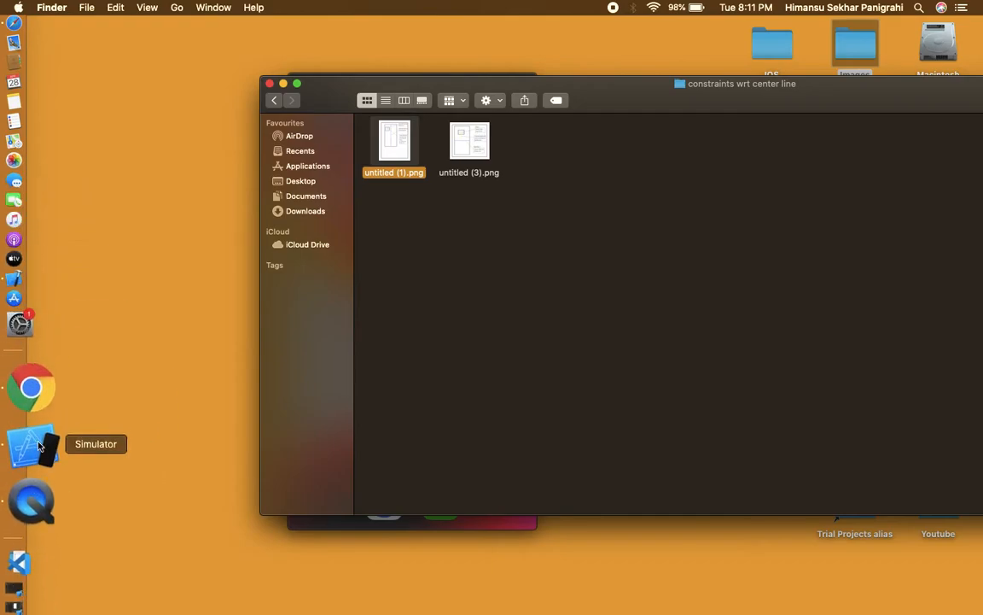
{"action": "right_click", "coordinate": [33, 352]}
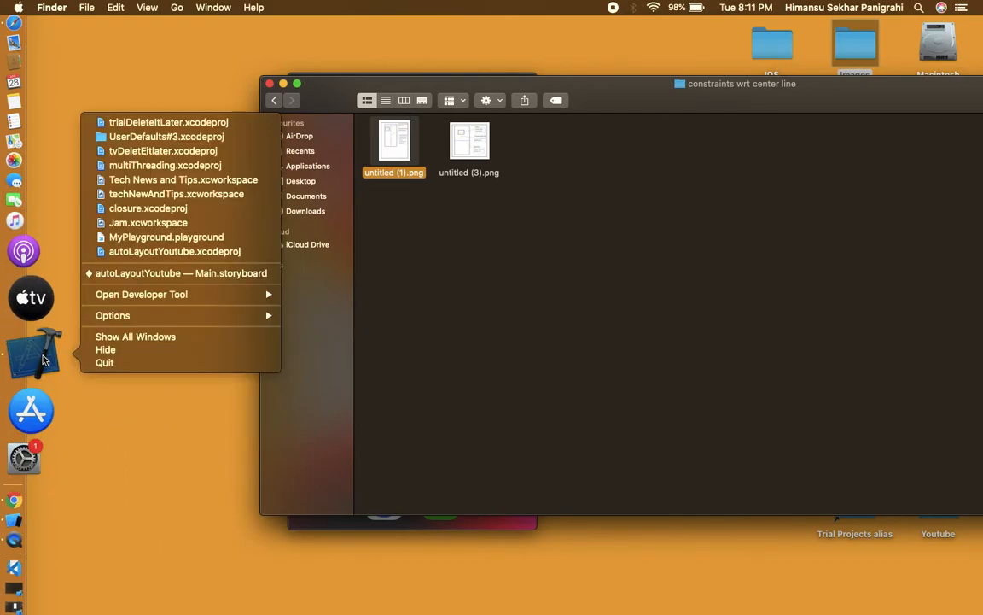
{"action": "left_click", "coordinate": [141, 275]}
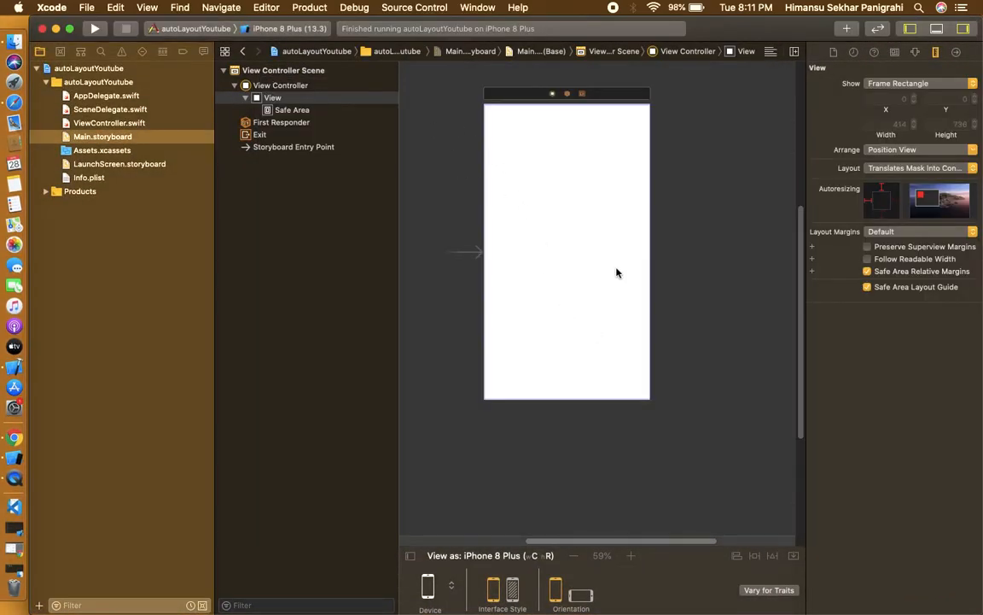
- Add a UIView from the object library to the view controller's main view and resize it to about 167 by 139
{"action": "key", "text": "super+shift+l"}
{"action": "type", "text": "uiview"}
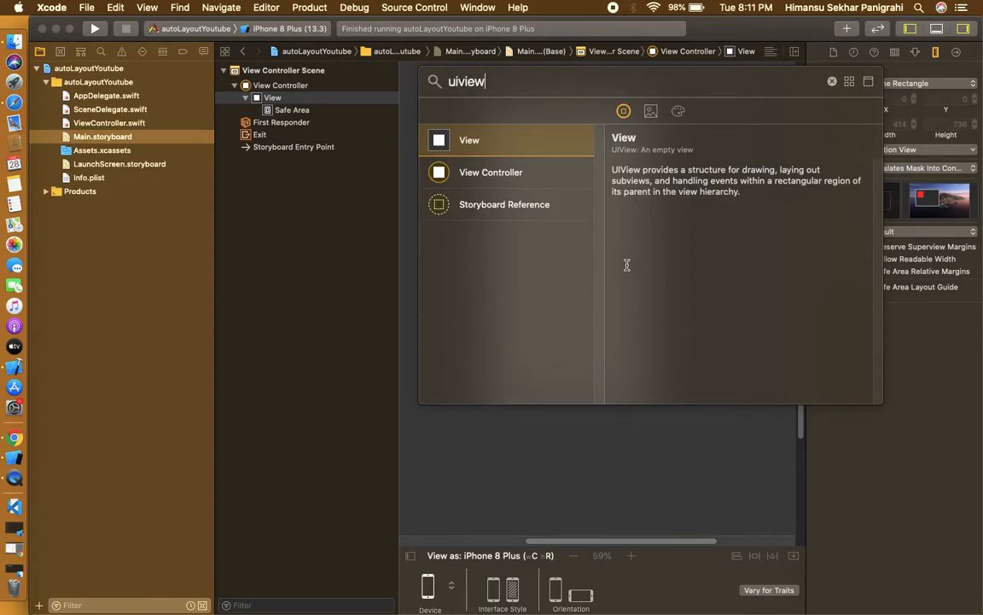
{"action": "left_click_drag", "start_coordinate": [518, 144], "coordinate": [578, 225]}
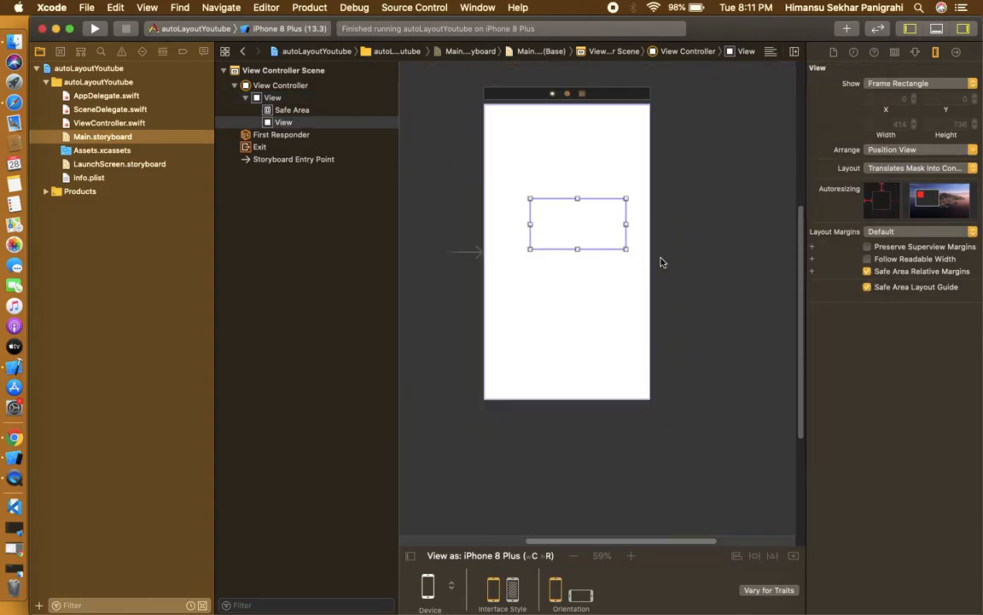
{"action": "left_click_drag", "start_coordinate": [627, 248], "coordinate": [599, 254]}
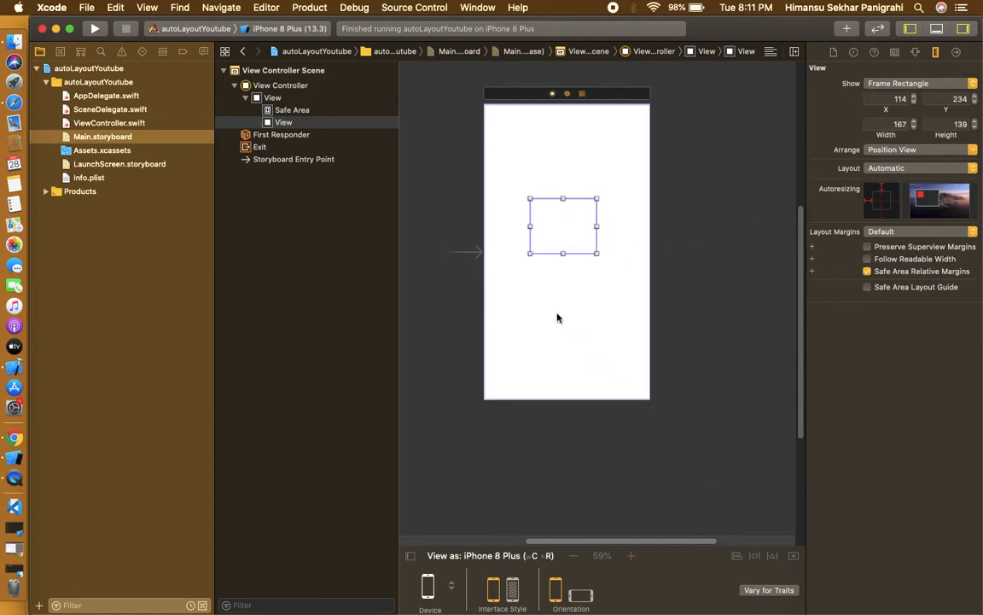
- Set the new view's background to System Gray Color
{"action": "left_click", "coordinate": [915, 52]}
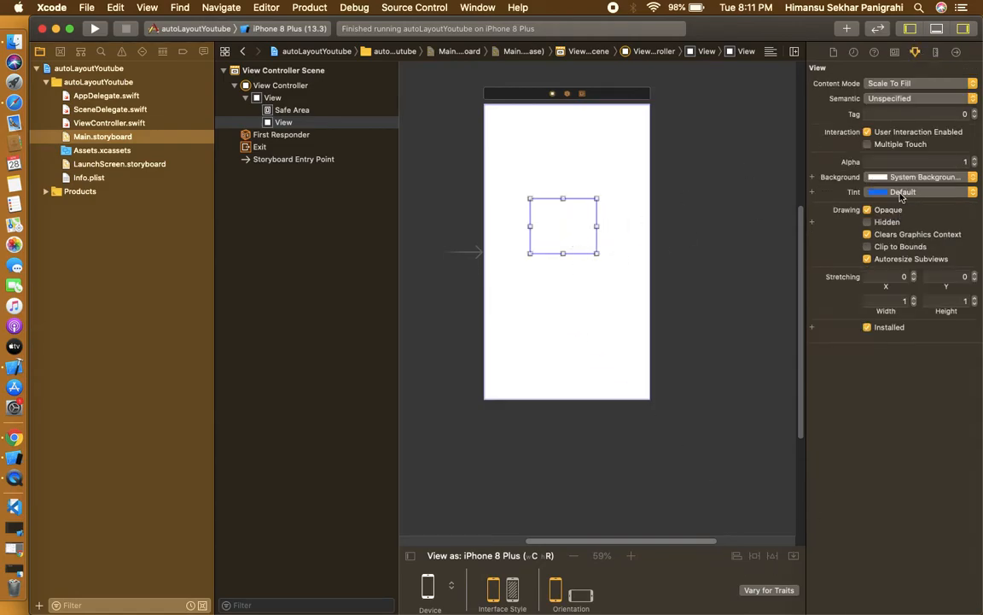
{"action": "left_click", "coordinate": [918, 177]}
{"action": "left_click", "coordinate": [905, 220]}
{"action": "left_click", "coordinate": [570, 329]}
- Add fixed width and height constraints of 167 and 139 to the gray view
{"action": "left_click", "coordinate": [574, 230]}
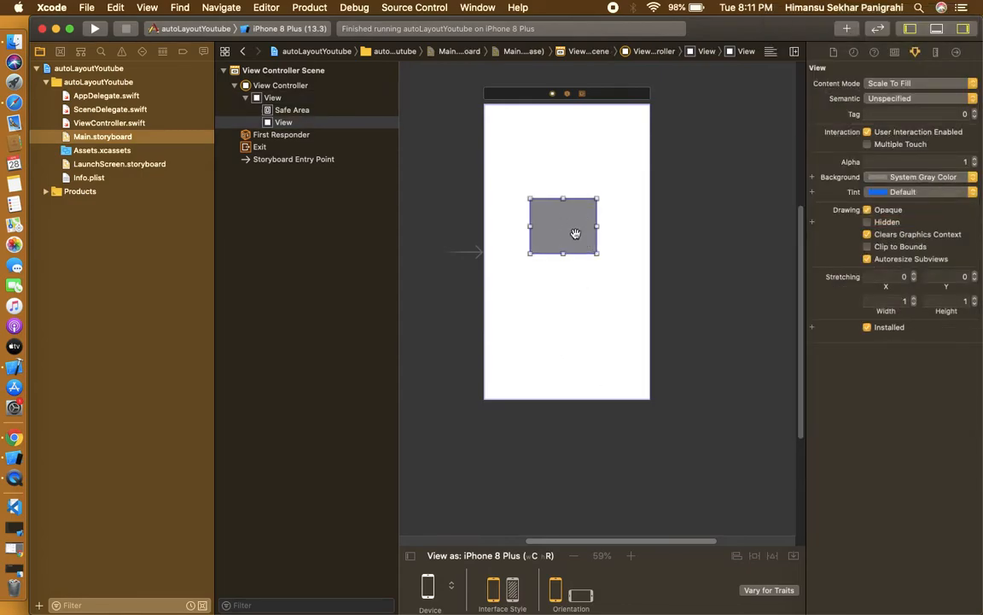
{"action": "left_click", "coordinate": [754, 556]}
{"action": "left_click", "coordinate": [708, 461]}
{"action": "left_click", "coordinate": [707, 447]}
{"action": "left_click", "coordinate": [735, 526]}
{"action": "left_click", "coordinate": [720, 330]}
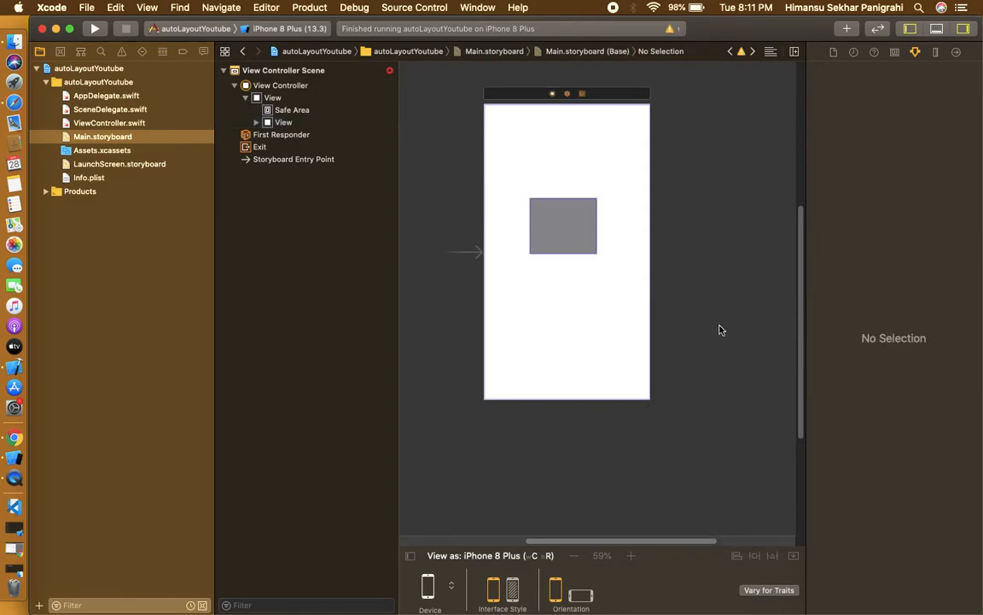
- Move the gray view near the top of the main view, centered horizontally, and add a leading constraint of 124
{"action": "left_click", "coordinate": [567, 223]}
{"action": "left_click_drag", "start_coordinate": [567, 224], "coordinate": [575, 130]}
{"action": "left_click", "coordinate": [601, 260]}
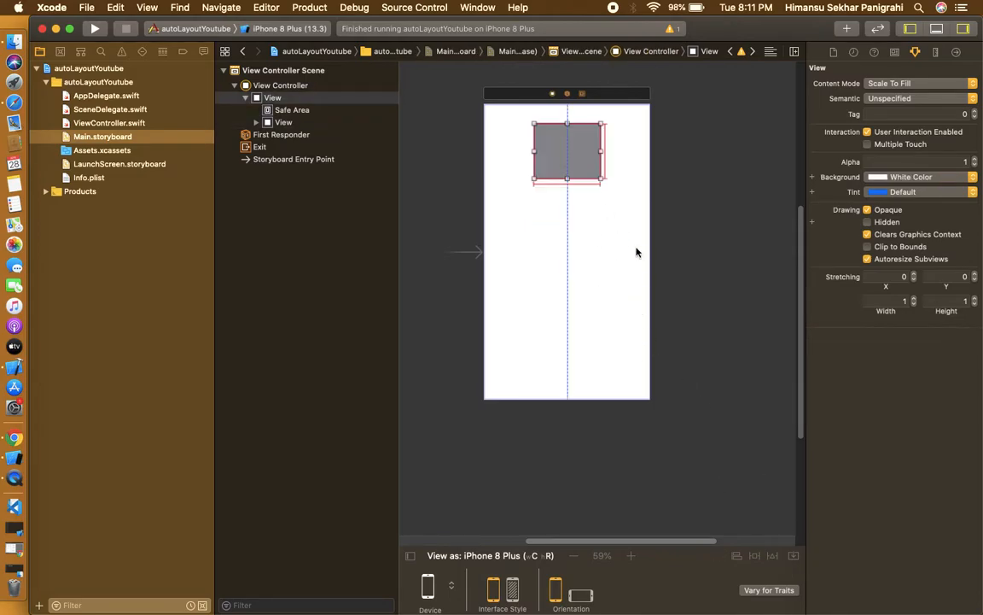
{"action": "left_click", "coordinate": [755, 556]}
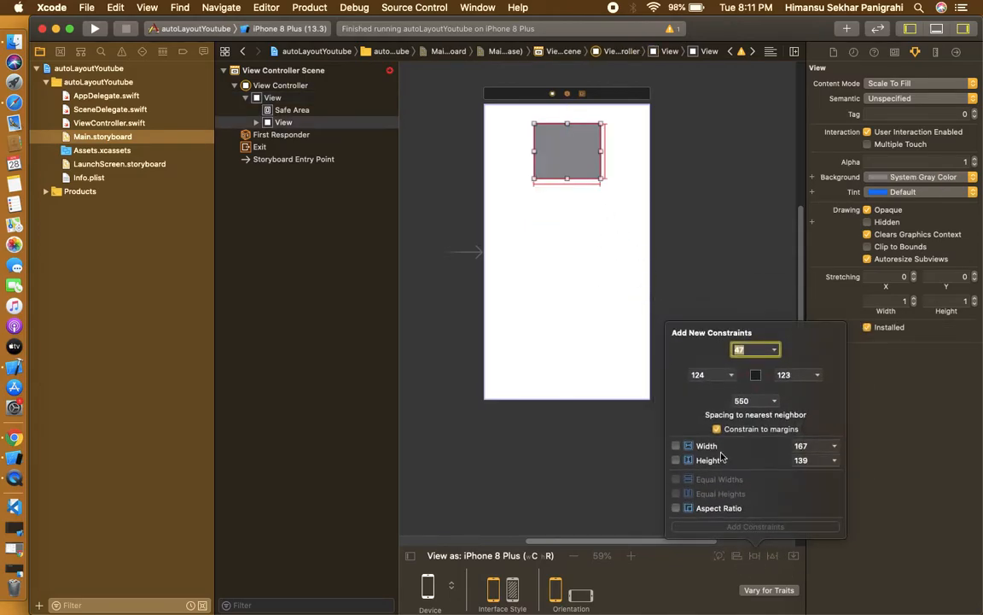
{"action": "left_click", "coordinate": [742, 376]}
{"action": "left_click", "coordinate": [756, 526]}
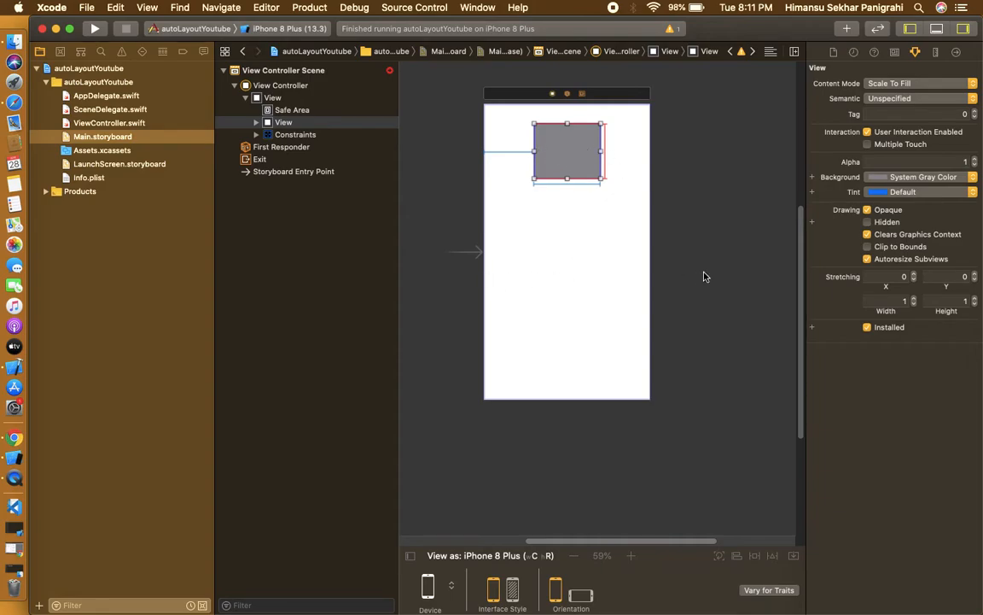
- Add a Vertically in Container alignment constraint to the gray view
{"action": "left_click", "coordinate": [737, 557]}
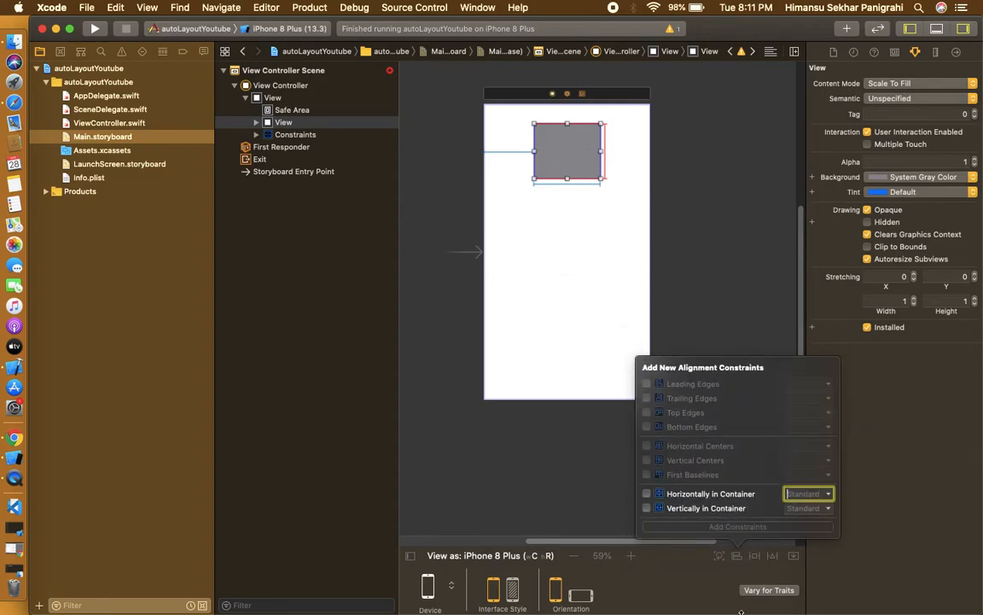
{"action": "left_click", "coordinate": [690, 512]}
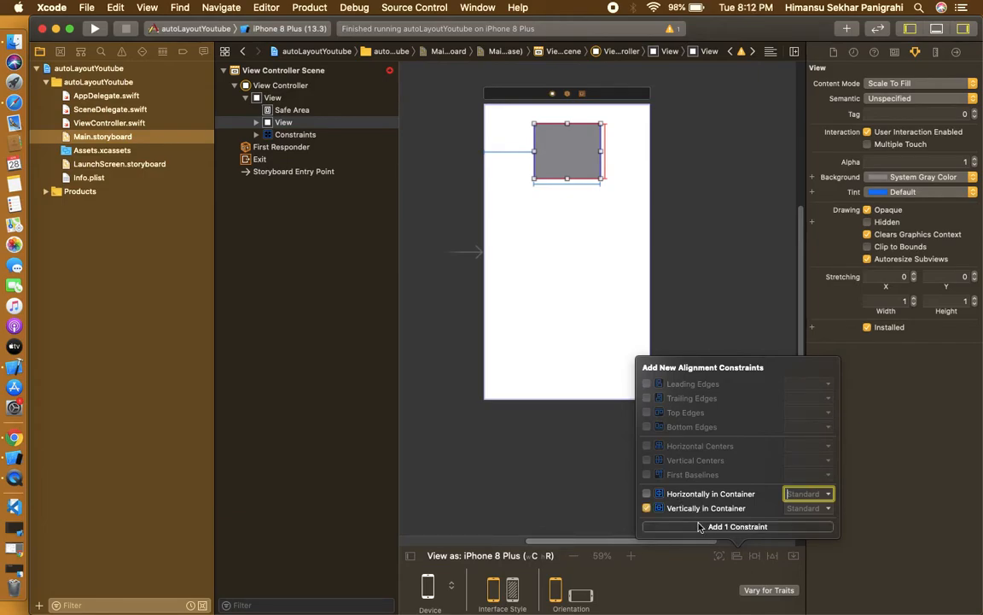
{"action": "left_click", "coordinate": [700, 526]}
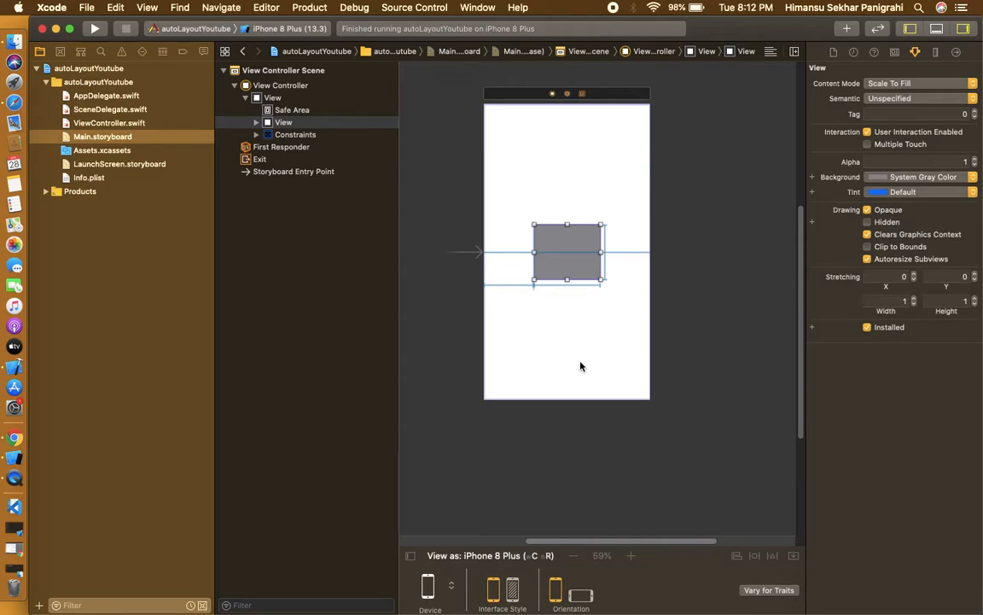
- Set the constant of the gray view's Center Y alignment constraint to 100
{"action": "double_click", "coordinate": [582, 261]}
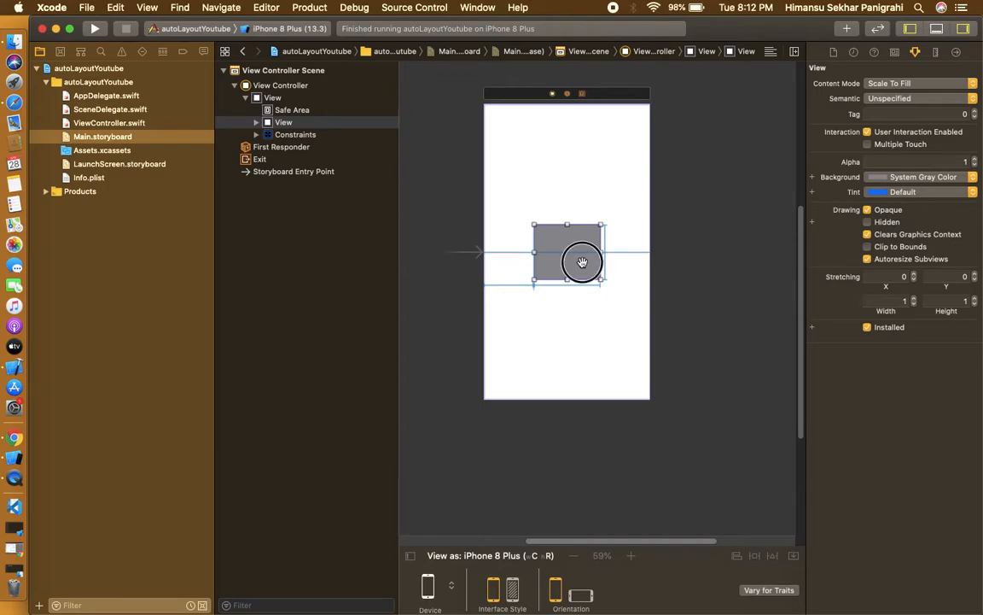
{"action": "left_click", "coordinate": [618, 228]}
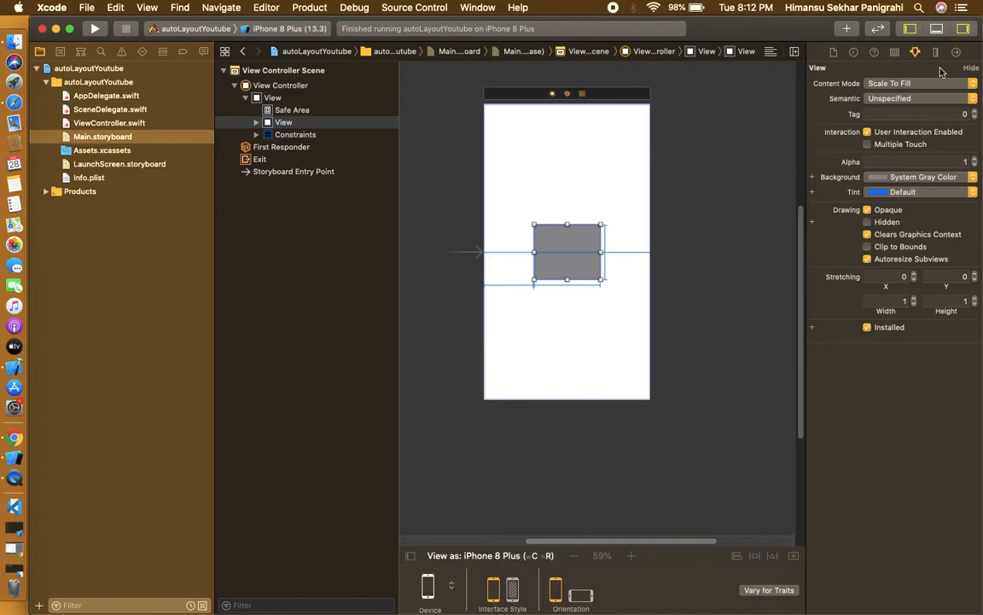
{"action": "left_click", "coordinate": [936, 53]}
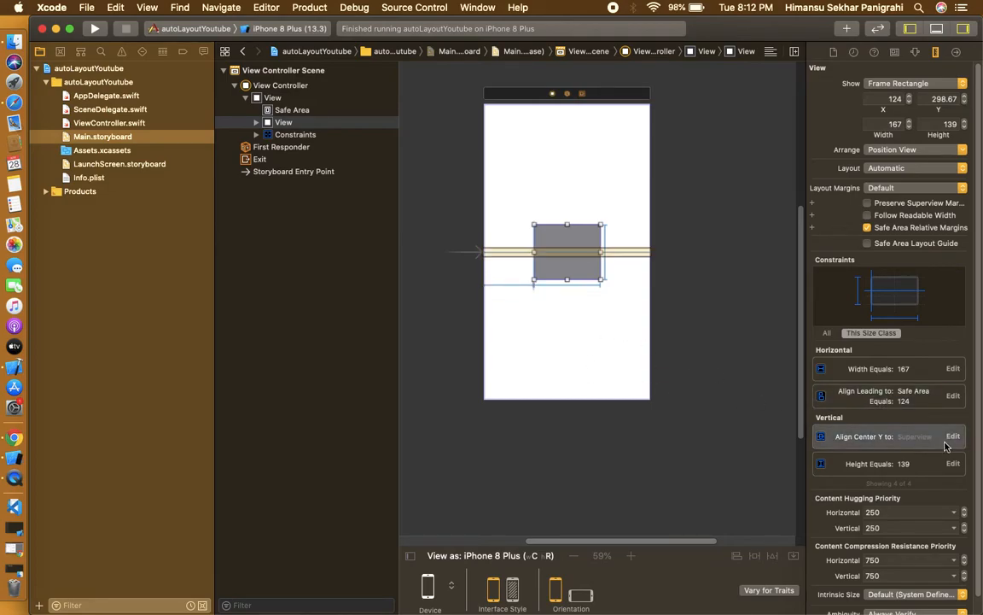
{"action": "left_click", "coordinate": [953, 368]}
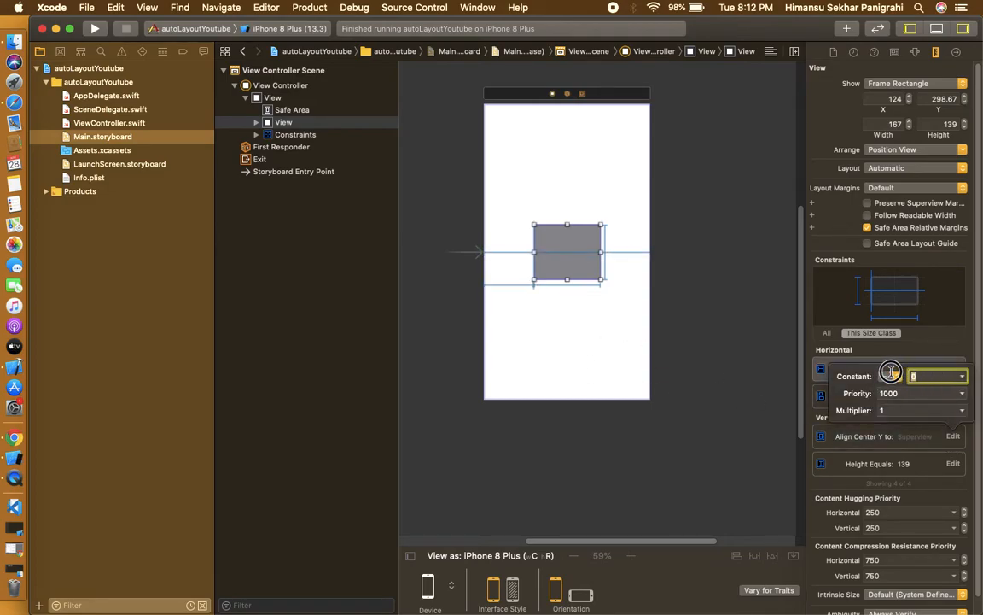
{"action": "type", "text": "100"}
{"action": "key", "text": "Return"}
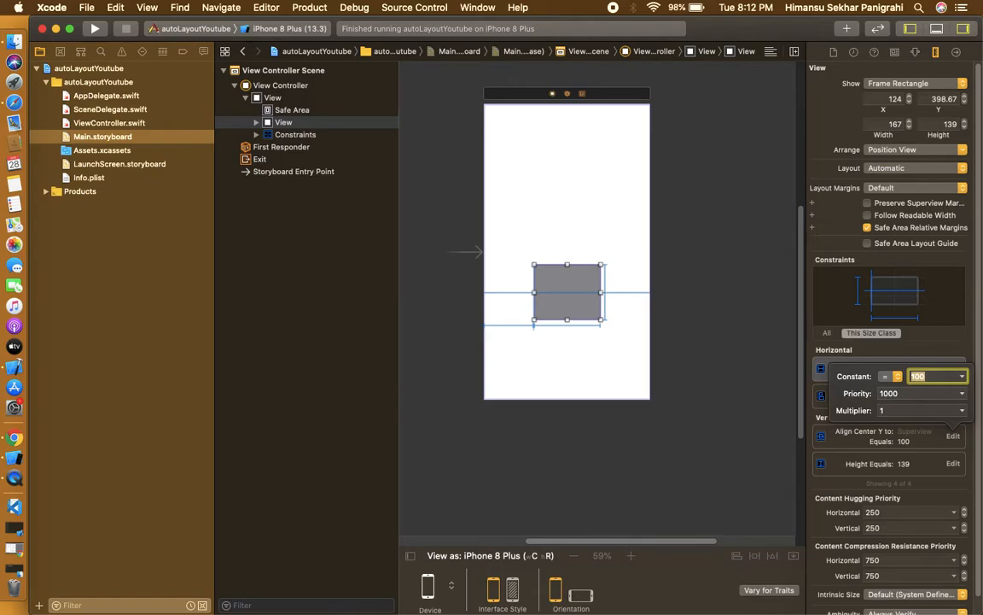
{"action": "left_click", "coordinate": [588, 286]}
{"action": "left_click", "coordinate": [583, 291]}
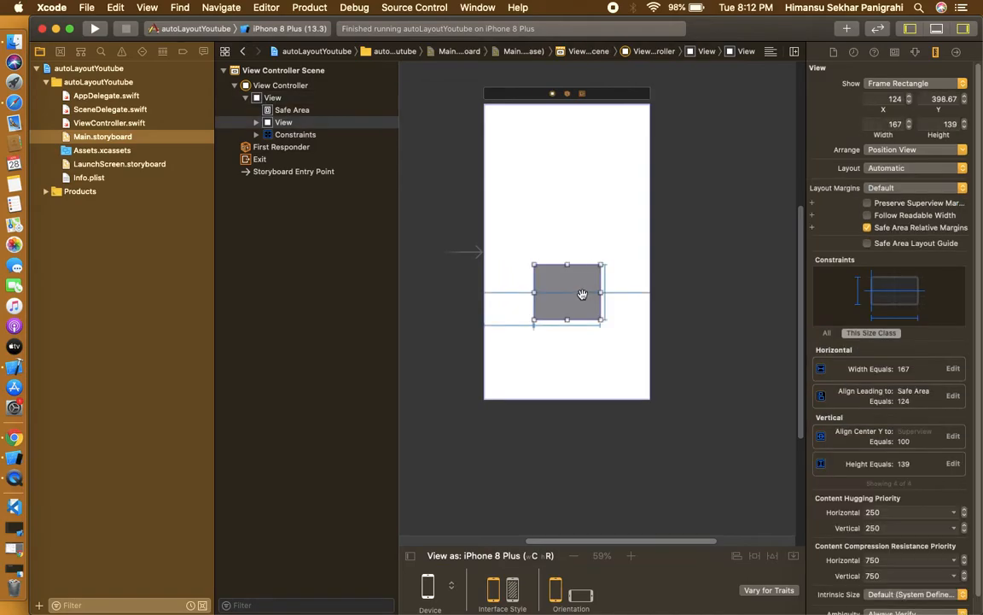
- Examine the gray view's Center Y, leading, height and width constraints on the canvas
{"action": "left_click", "coordinate": [576, 293]}
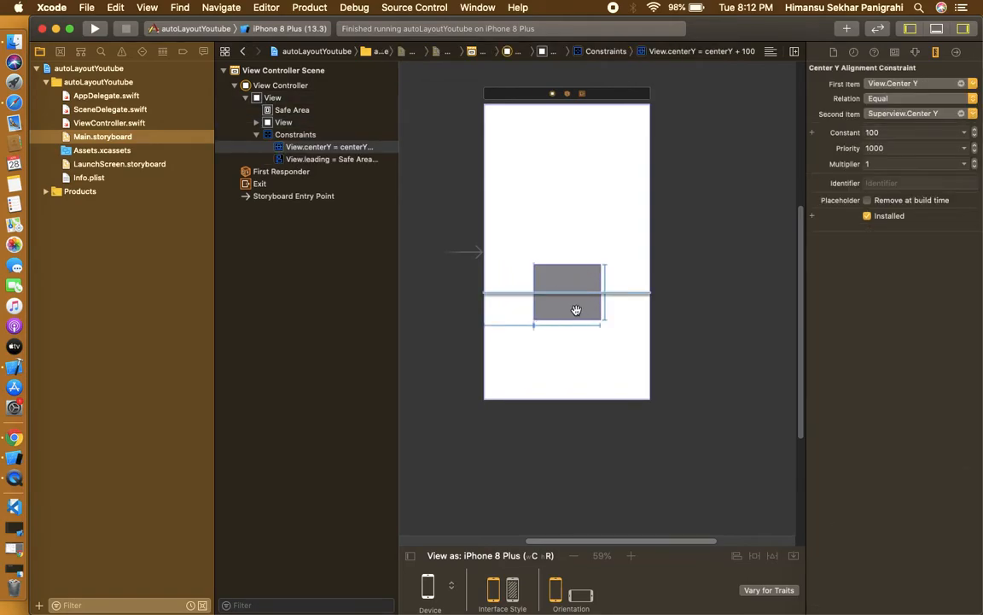
{"action": "left_click", "coordinate": [577, 310]}
{"action": "left_click", "coordinate": [504, 325]}
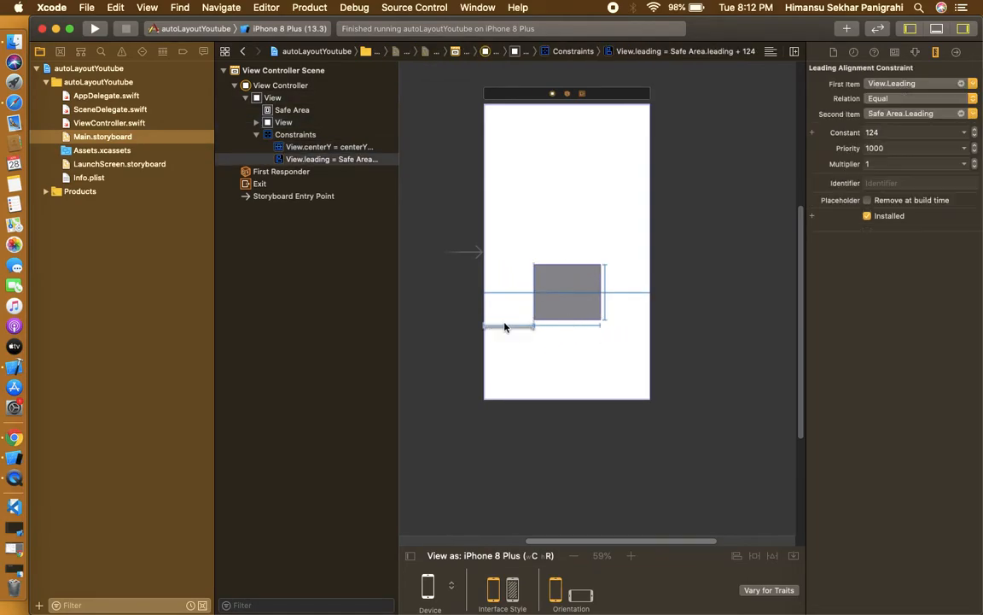
{"action": "left_click", "coordinate": [593, 310]}
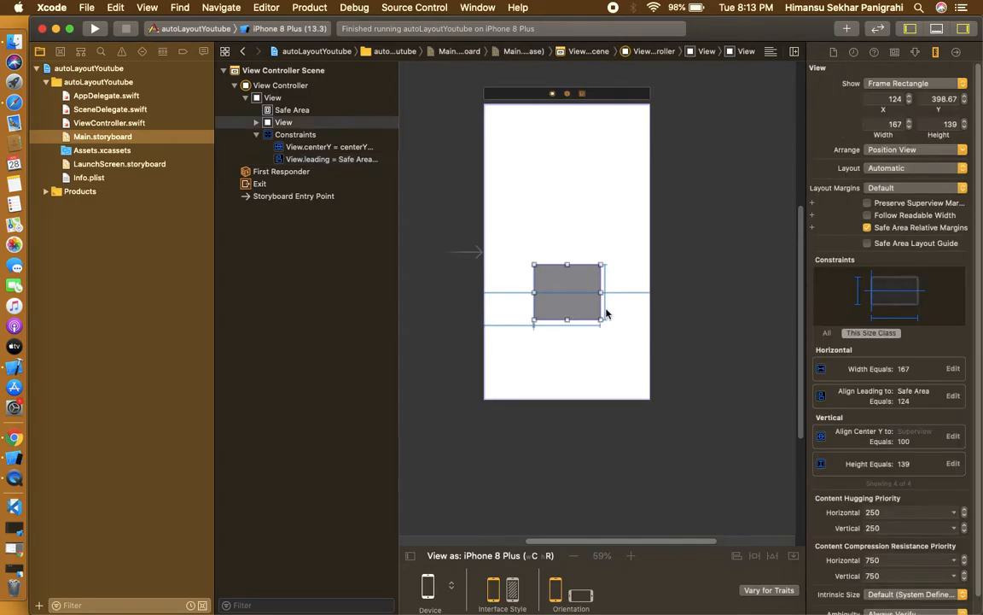
{"action": "left_click", "coordinate": [605, 309]}
{"action": "left_click", "coordinate": [582, 325]}
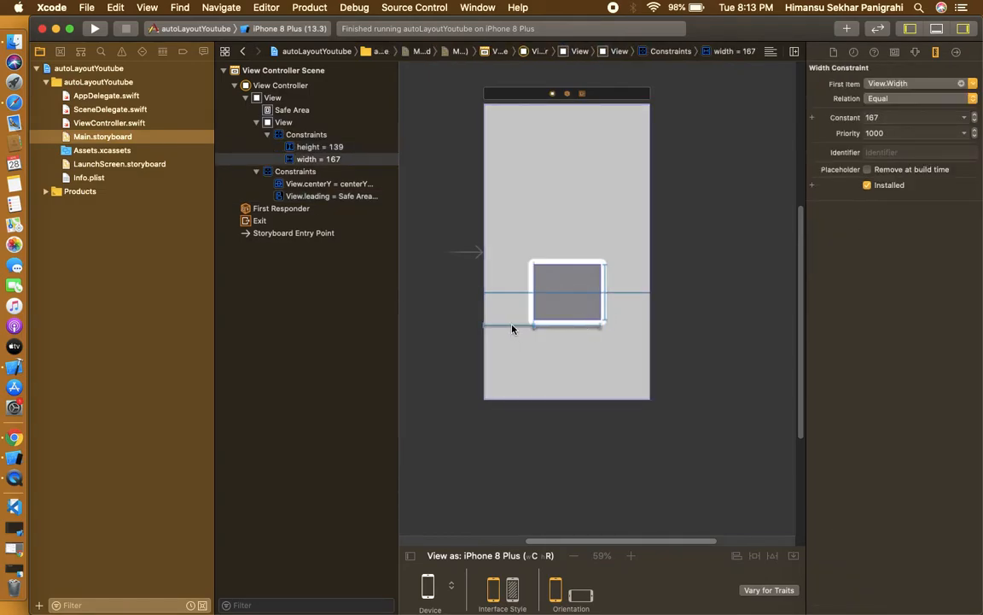
{"action": "left_click", "coordinate": [512, 326]}
{"action": "left_click", "coordinate": [577, 294]}
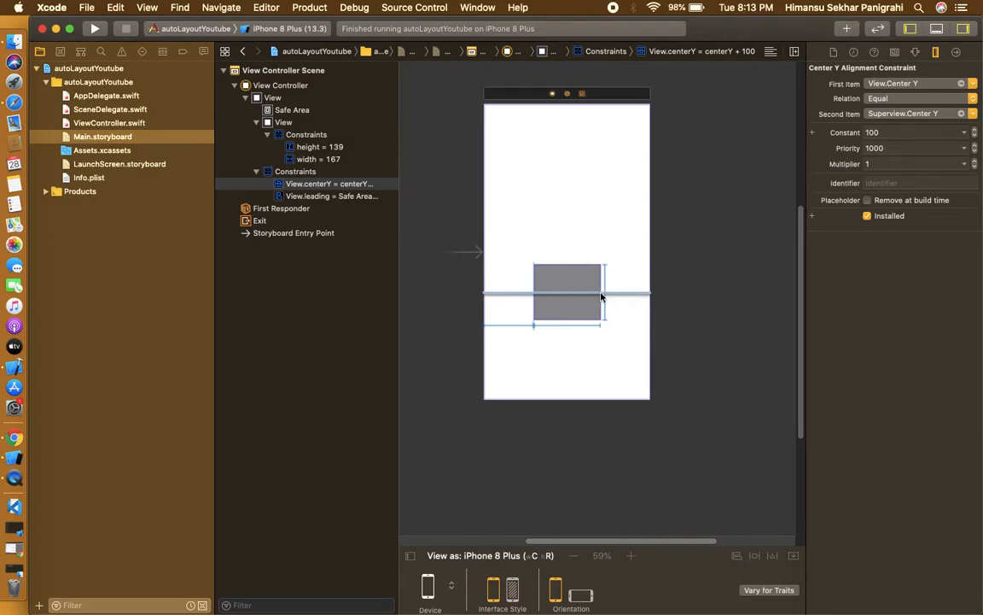
- Delete the gray view from the main view
{"action": "left_click", "coordinate": [567, 360]}
{"action": "left_click_drag", "start_coordinate": [525, 380], "coordinate": [611, 258]}
{"action": "key", "text": "Delete"}
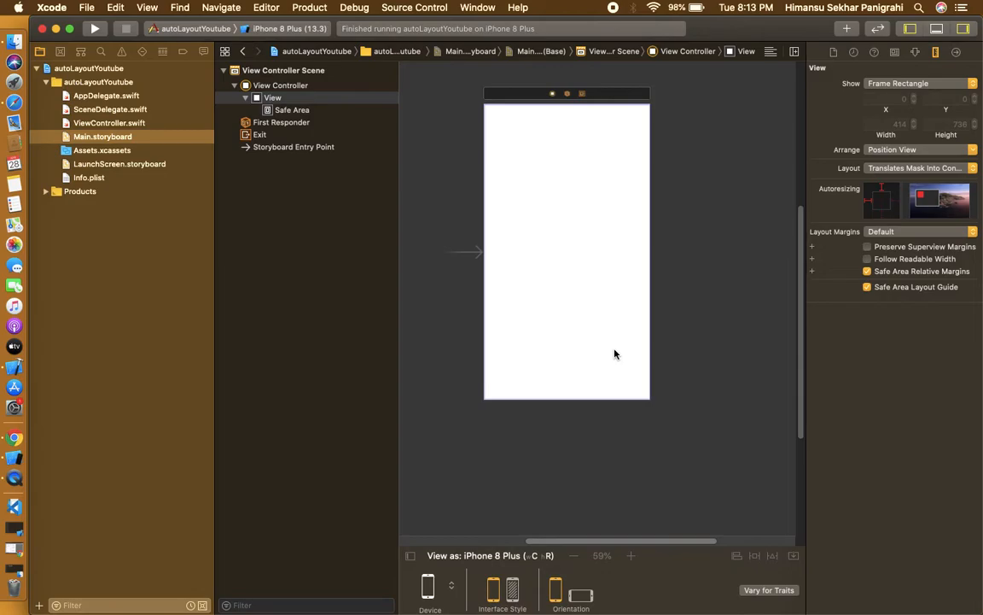
- Add a new view about 203 by 126 in the upper part of the main view, at about X 96, Y 108
{"action": "key", "text": "super+shift+l"}
{"action": "type", "text": "uivi"}
{"action": "left_click_drag", "start_coordinate": [480, 211], "coordinate": [604, 197]}
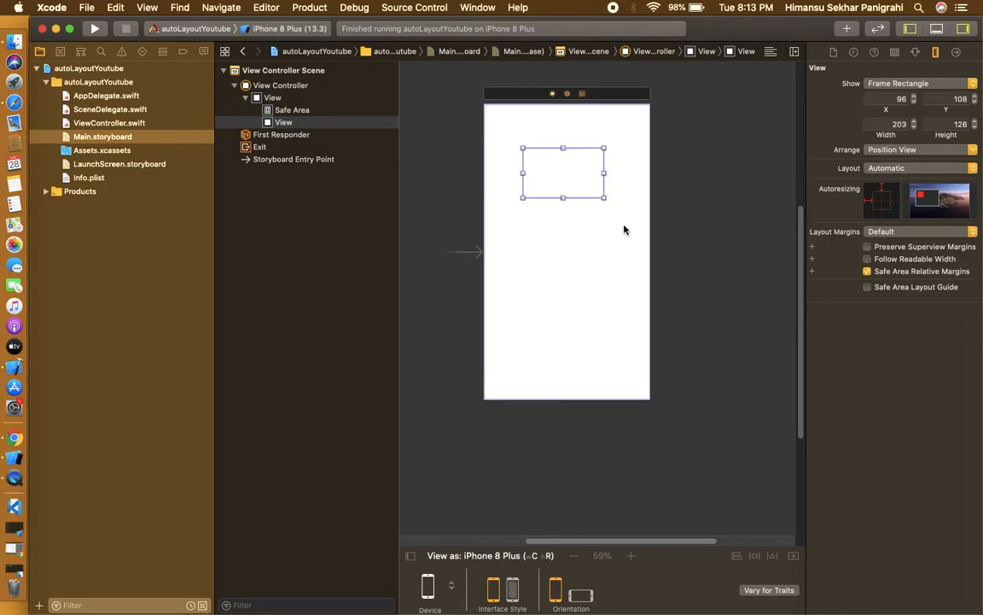
- Set the new view's background to System Blue Color
{"action": "left_click", "coordinate": [915, 52]}
{"action": "left_click", "coordinate": [913, 178]}
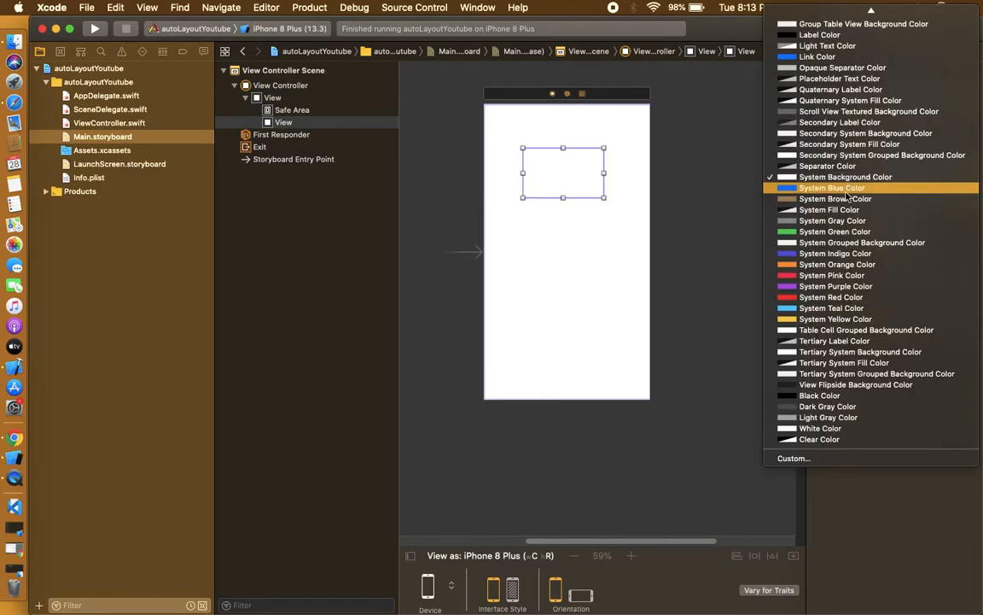
{"action": "left_click", "coordinate": [848, 192]}
{"action": "left_click", "coordinate": [571, 171]}
{"action": "left_click", "coordinate": [571, 171]}
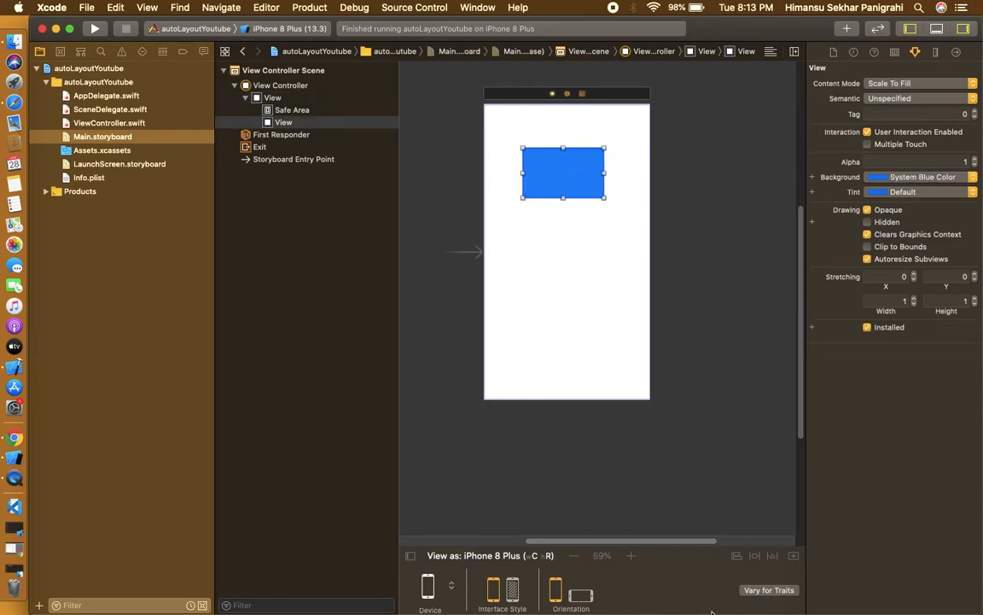
- Add spacing constraints to the blue view: top 108, leading 96, trailing 115 and bottom 502
{"action": "left_click", "coordinate": [765, 557]}
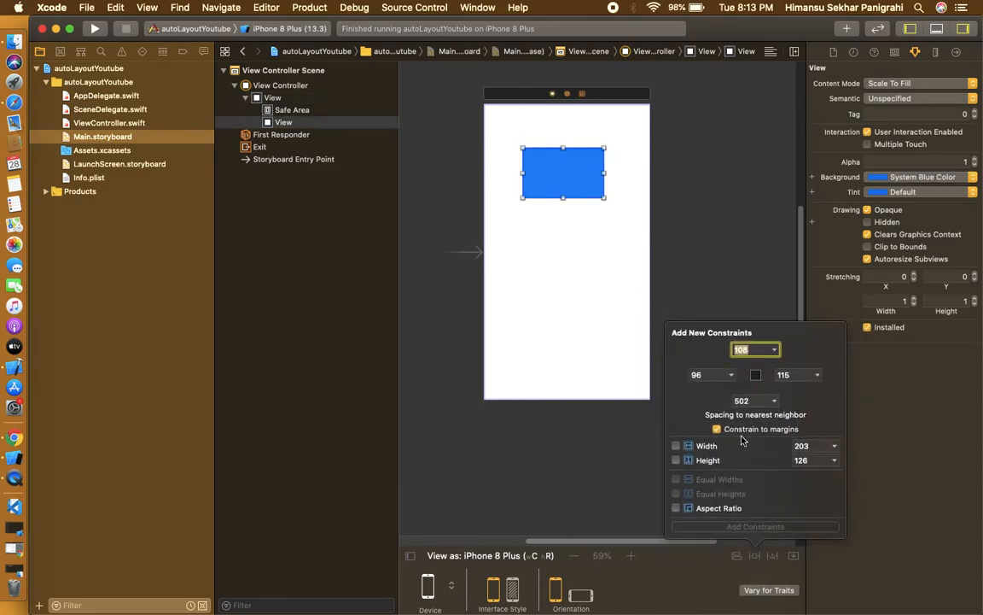
{"action": "left_click", "coordinate": [768, 375]}
{"action": "left_click", "coordinate": [755, 362]}
{"action": "left_click", "coordinate": [755, 387]}
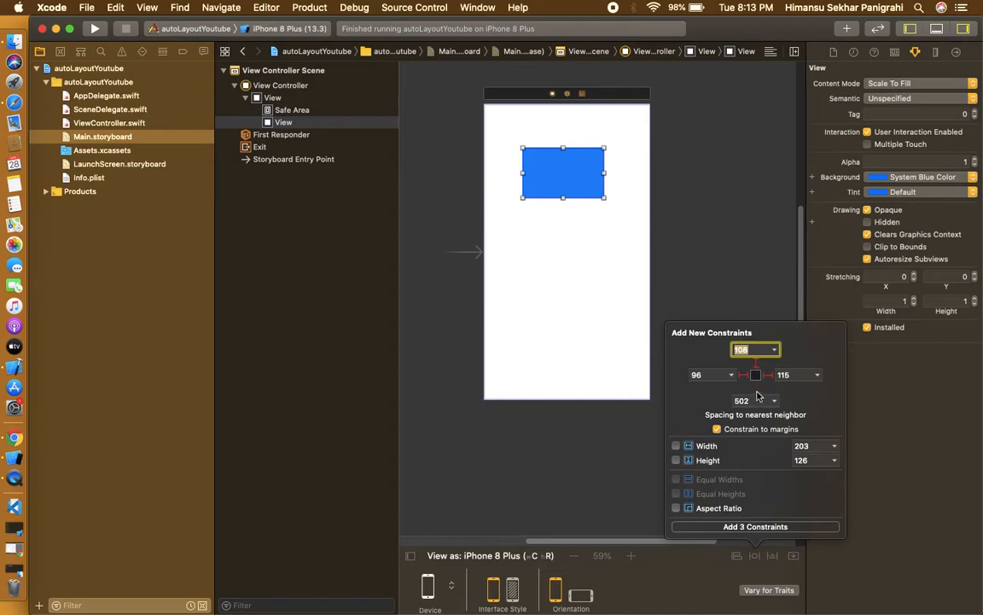
{"action": "left_click", "coordinate": [784, 526]}
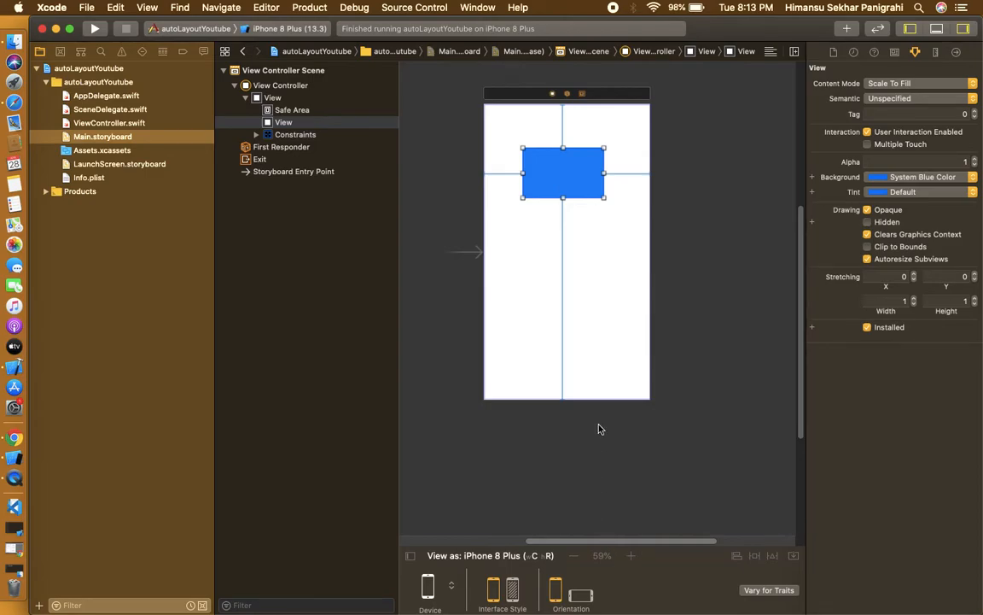
- Delete the blue view's bottom spacing constraint and reselect the blue view
{"action": "left_click", "coordinate": [563, 326]}
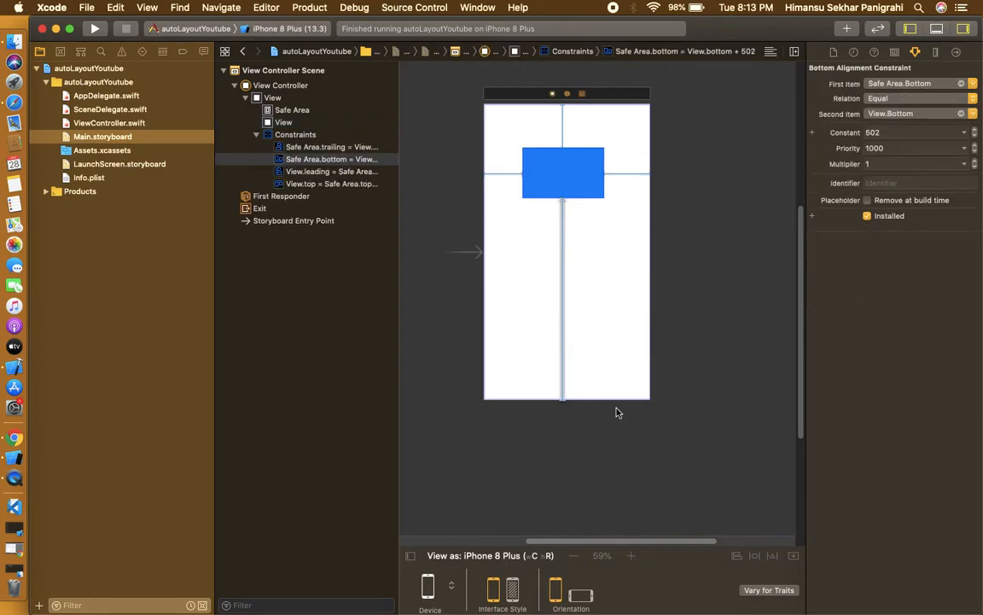
{"action": "key", "text": "Delete"}
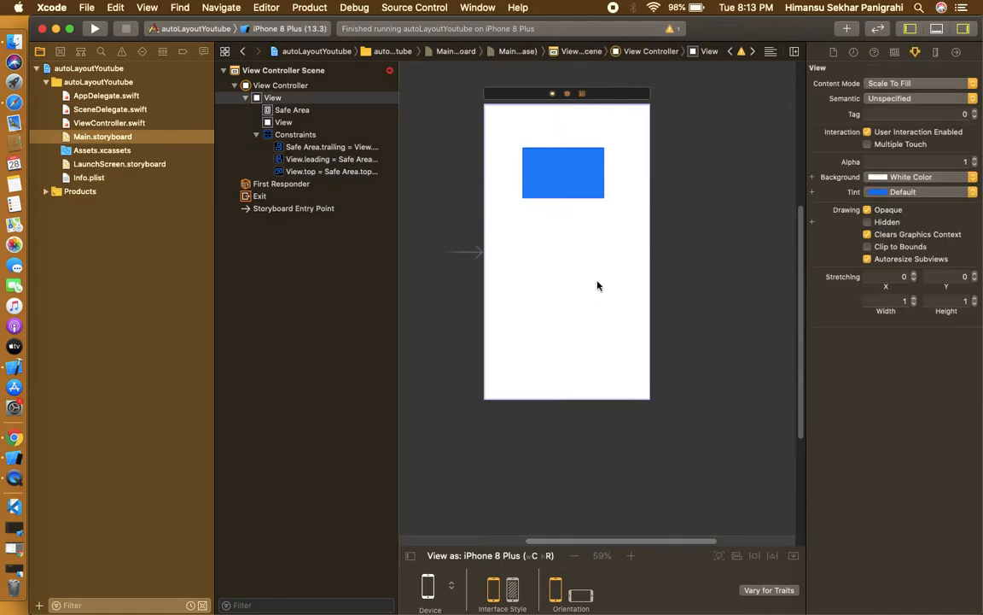
{"action": "left_click", "coordinate": [577, 161]}
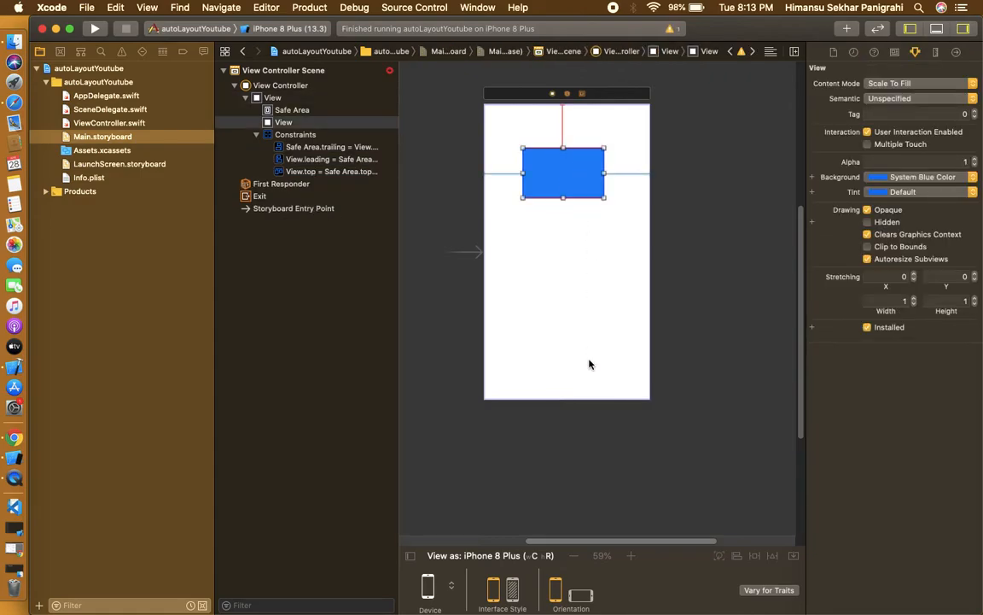
- Add a second view, about 240 by 128, below the blue view
{"action": "key", "text": "super+shift+l"}
{"action": "type", "text": "uiview"}
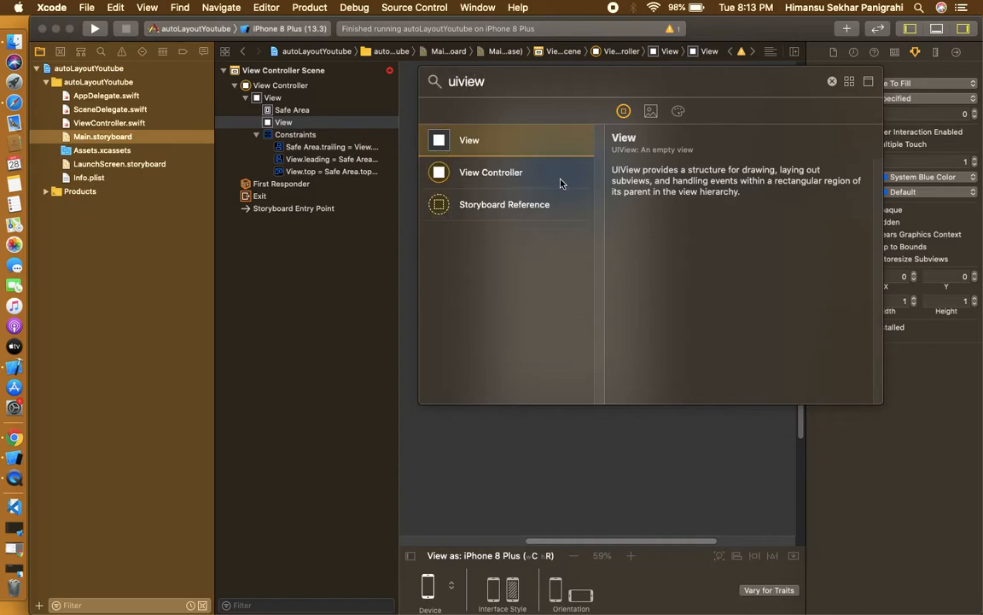
{"action": "left_click_drag", "start_coordinate": [559, 140], "coordinate": [607, 302]}
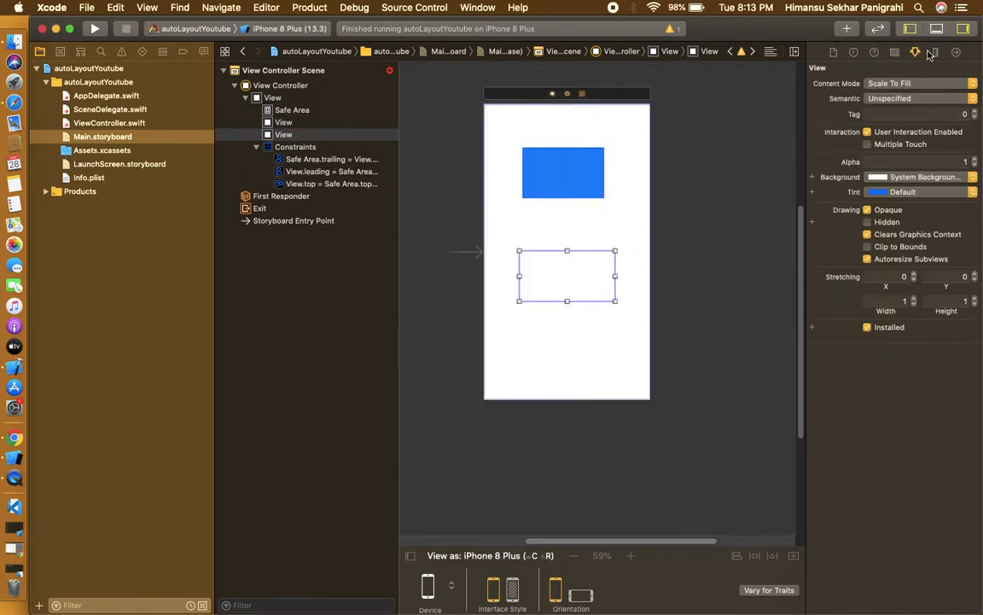
- Set the second view's background to System Brown Color
{"action": "left_click", "coordinate": [875, 177]}
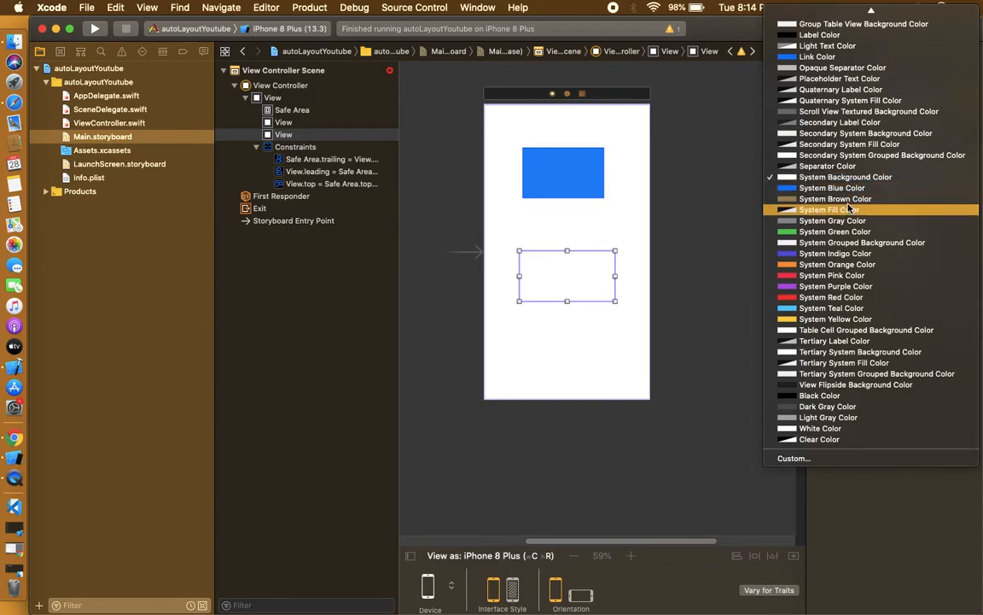
{"action": "left_click", "coordinate": [835, 198]}
{"action": "left_click", "coordinate": [527, 316]}
{"action": "left_click", "coordinate": [579, 282]}
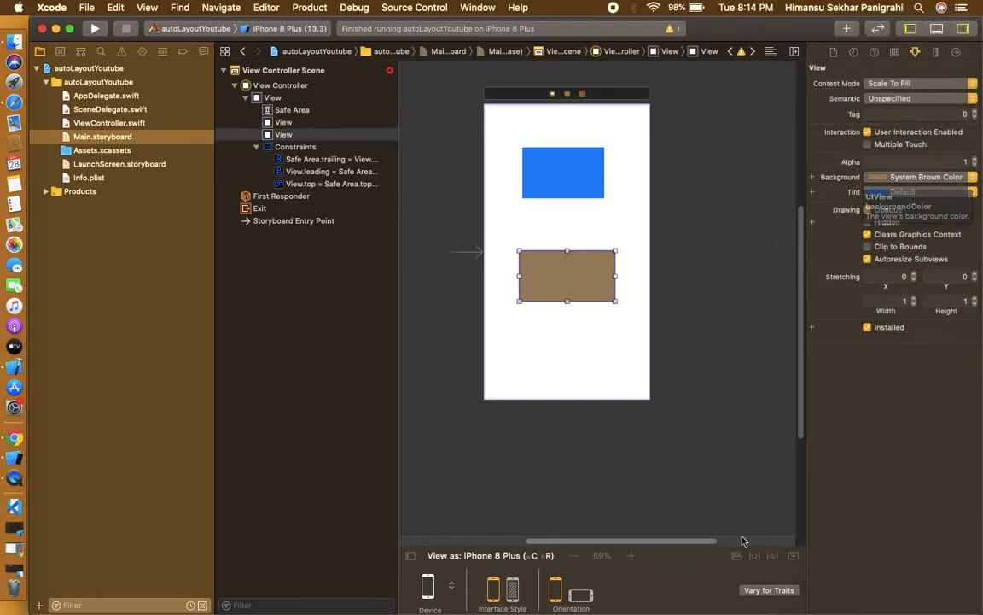
- Add leading 87, trailing 87 and bottom 244 spacing constraints to the brown view
{"action": "left_click", "coordinate": [755, 555]}
{"action": "left_click", "coordinate": [742, 374]}
{"action": "left_click", "coordinate": [765, 375]}
{"action": "left_click", "coordinate": [755, 387]}
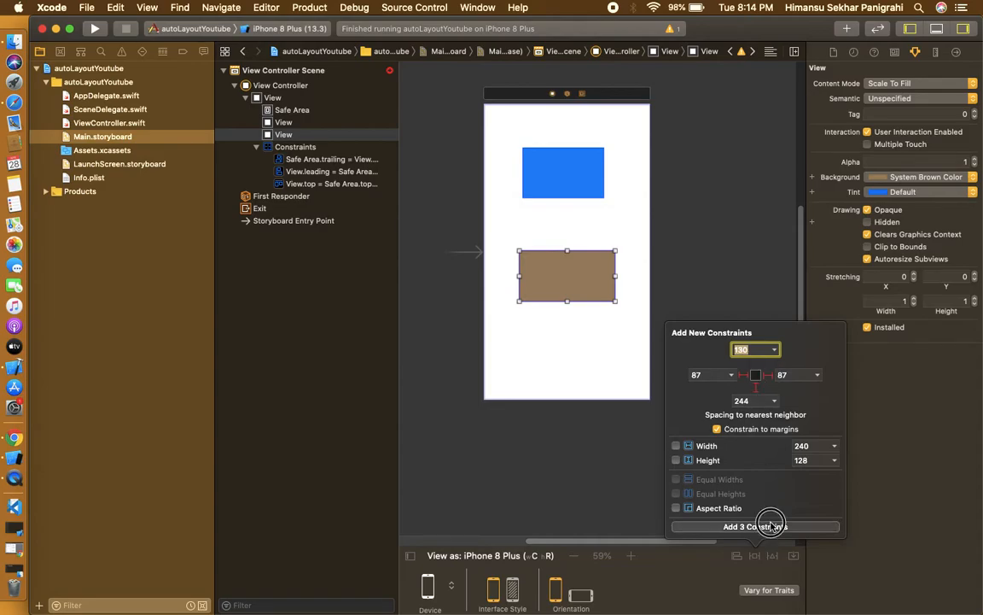
{"action": "left_click", "coordinate": [773, 526]}
- Compare the constraints of the blue and brown views by selecting each one alternately
{"action": "left_click", "coordinate": [588, 163]}
{"action": "left_click", "coordinate": [589, 278]}
{"action": "left_click", "coordinate": [584, 182]}
{"action": "left_click", "coordinate": [588, 268]}
{"action": "left_click", "coordinate": [579, 185]}
{"action": "left_click", "coordinate": [567, 271]}
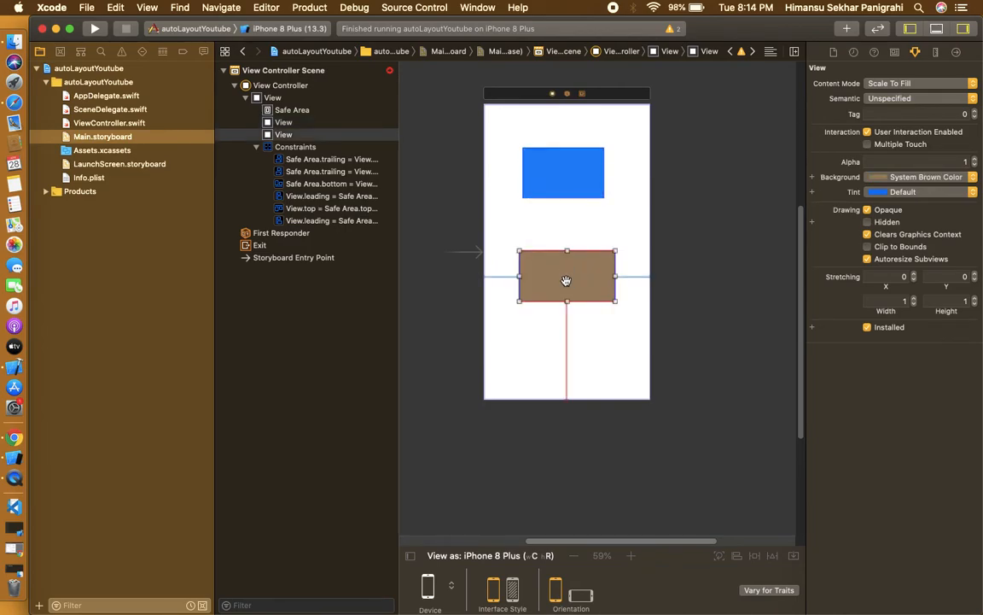
{"action": "left_click", "coordinate": [560, 190]}
{"action": "left_click", "coordinate": [579, 255]}
{"action": "left_click", "coordinate": [575, 174]}
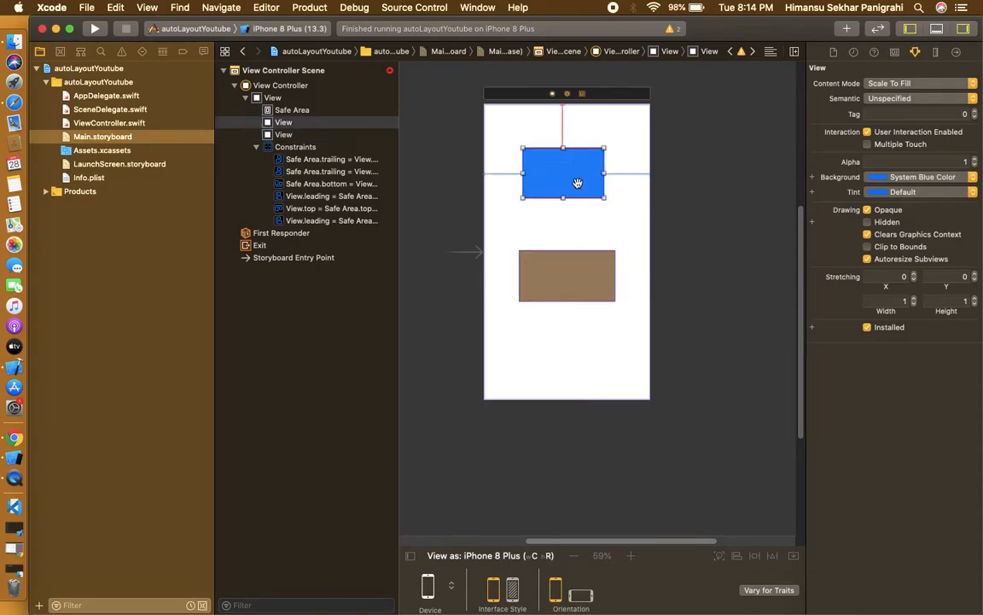
{"action": "left_click", "coordinate": [573, 285]}
{"action": "left_click", "coordinate": [568, 186]}
{"action": "left_click", "coordinate": [551, 259]}
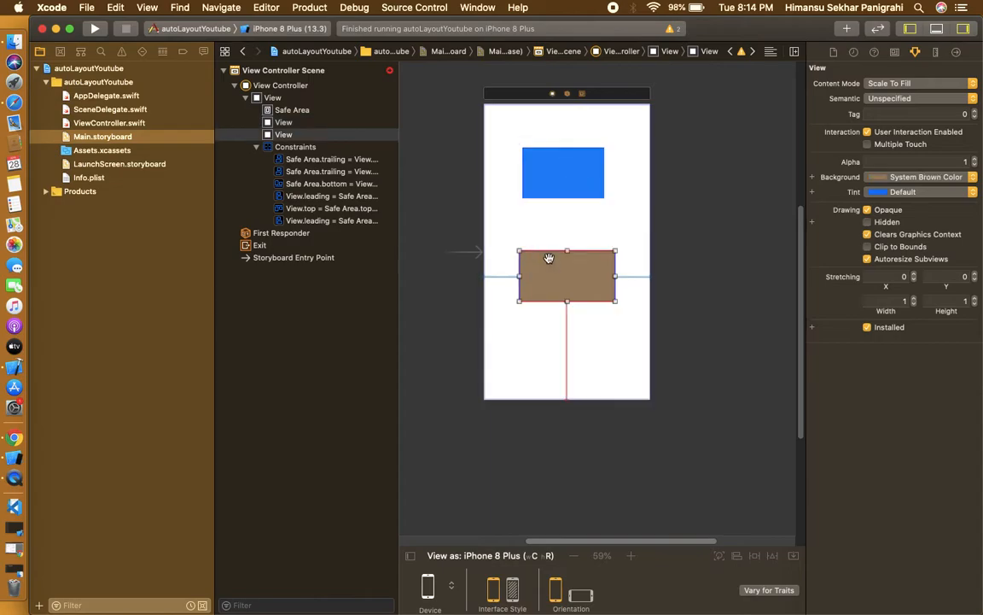
{"action": "left_click", "coordinate": [569, 167]}
{"action": "left_click", "coordinate": [583, 261]}
{"action": "left_click", "coordinate": [580, 178]}
{"action": "left_click", "coordinate": [577, 272]}
{"action": "left_click", "coordinate": [568, 189]}
{"action": "left_click", "coordinate": [579, 256]}
{"action": "left_click", "coordinate": [577, 174]}
{"action": "left_click", "coordinate": [581, 277]}
- Try adding another top spacing constraint of 108 to the blue view and undo it
{"action": "left_click", "coordinate": [574, 184]}
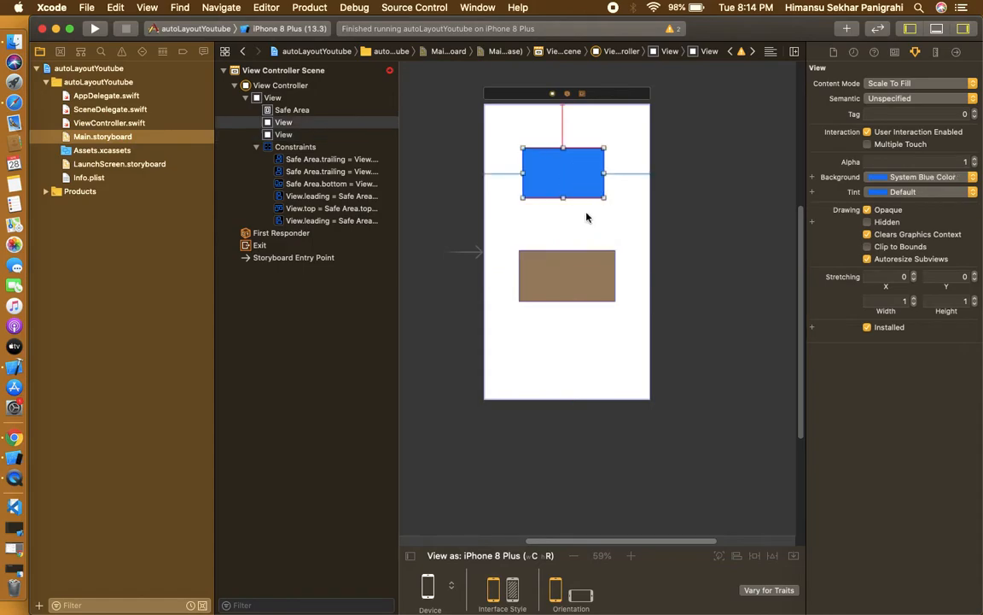
{"action": "left_click", "coordinate": [754, 556]}
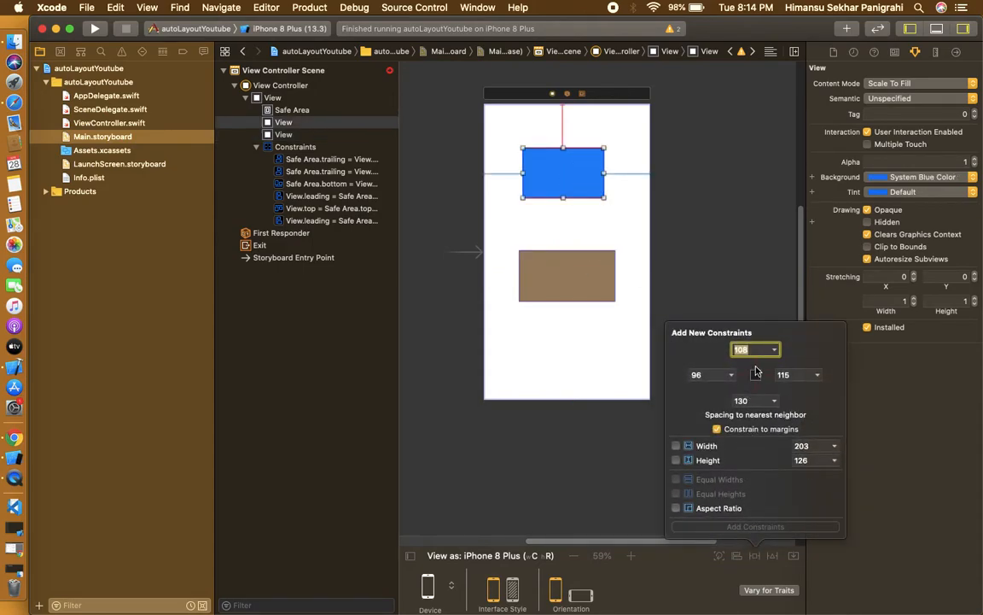
{"action": "left_click", "coordinate": [755, 362]}
{"action": "left_click", "coordinate": [756, 526]}
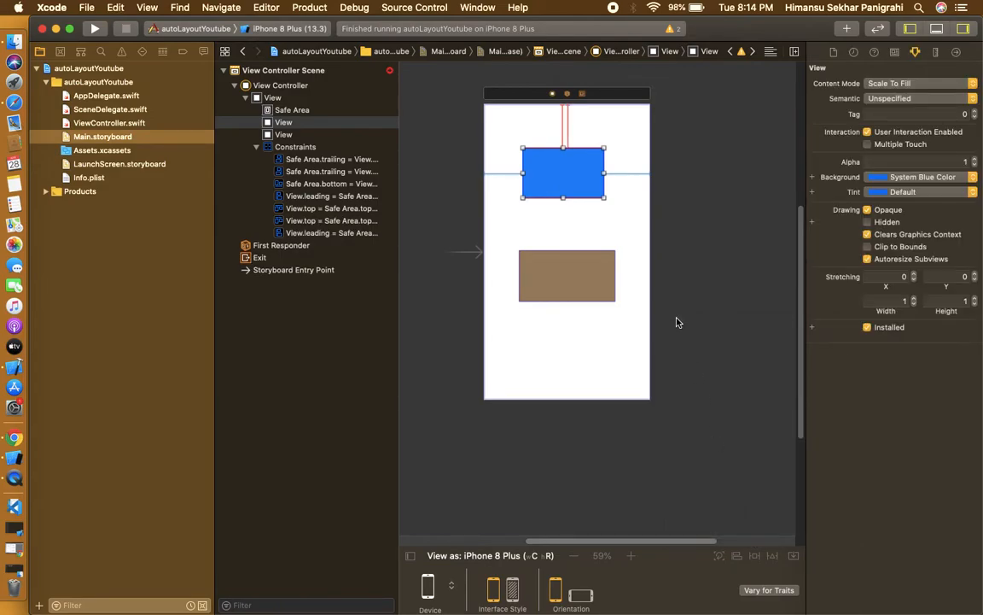
{"action": "key", "text": "super+z"}
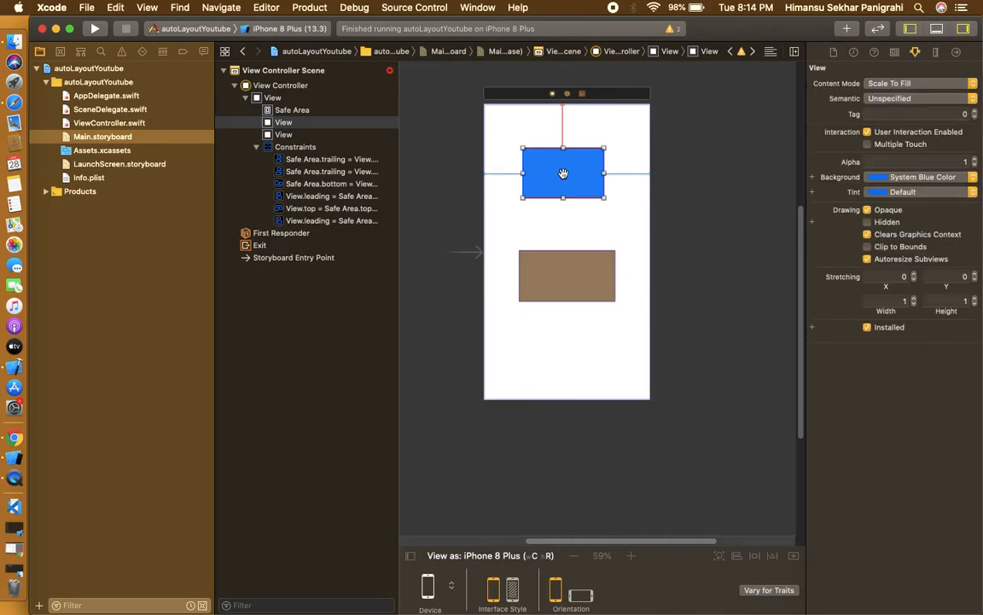
- Add a top spacing constraint of 130 from the brown view to the blue view and select that constraint
{"action": "left_click", "coordinate": [584, 267]}
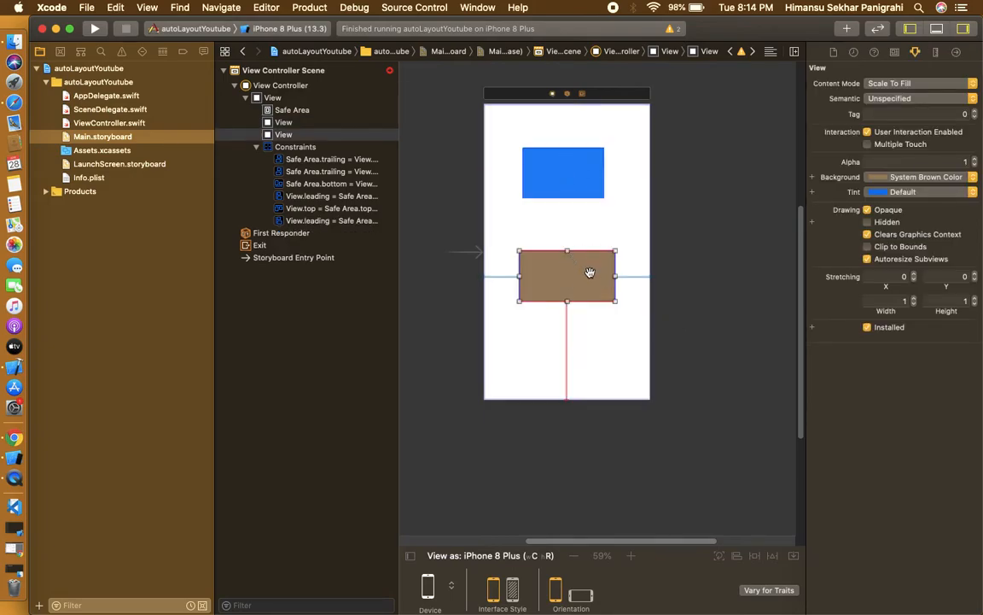
{"action": "left_click", "coordinate": [773, 558]}
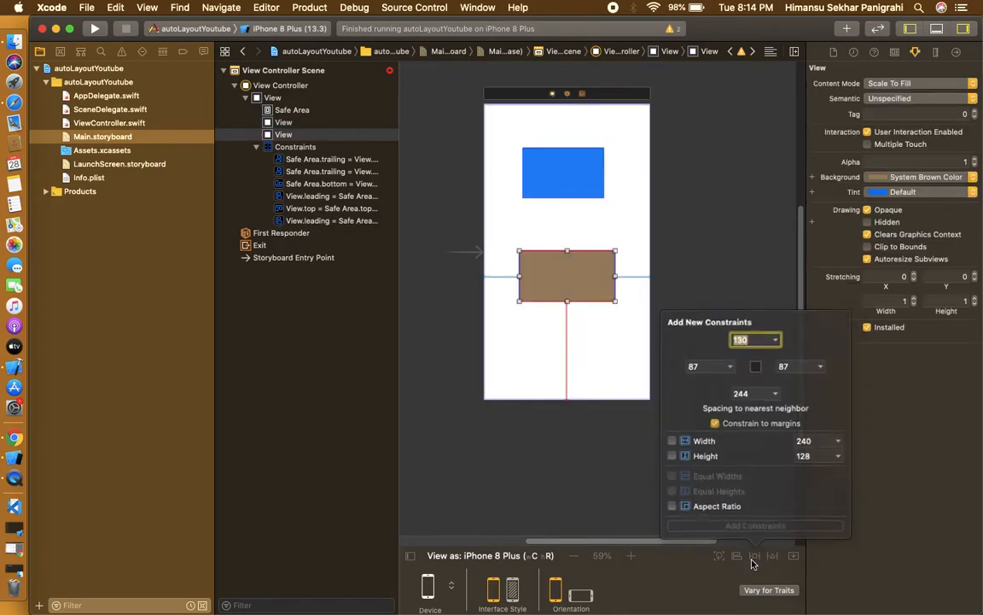
{"action": "left_click", "coordinate": [756, 367]}
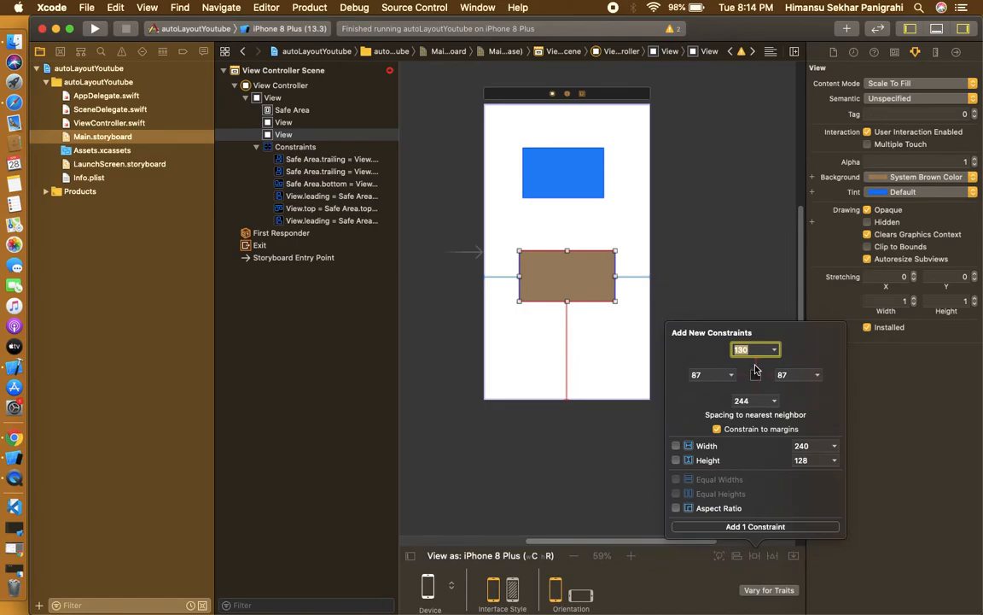
{"action": "left_click", "coordinate": [766, 526]}
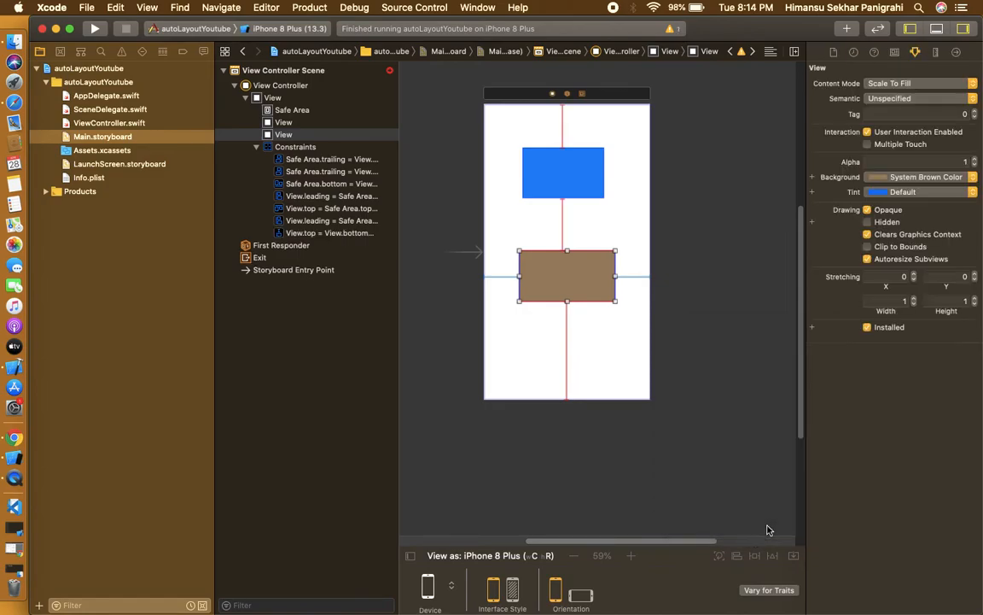
{"action": "left_click", "coordinate": [564, 224]}
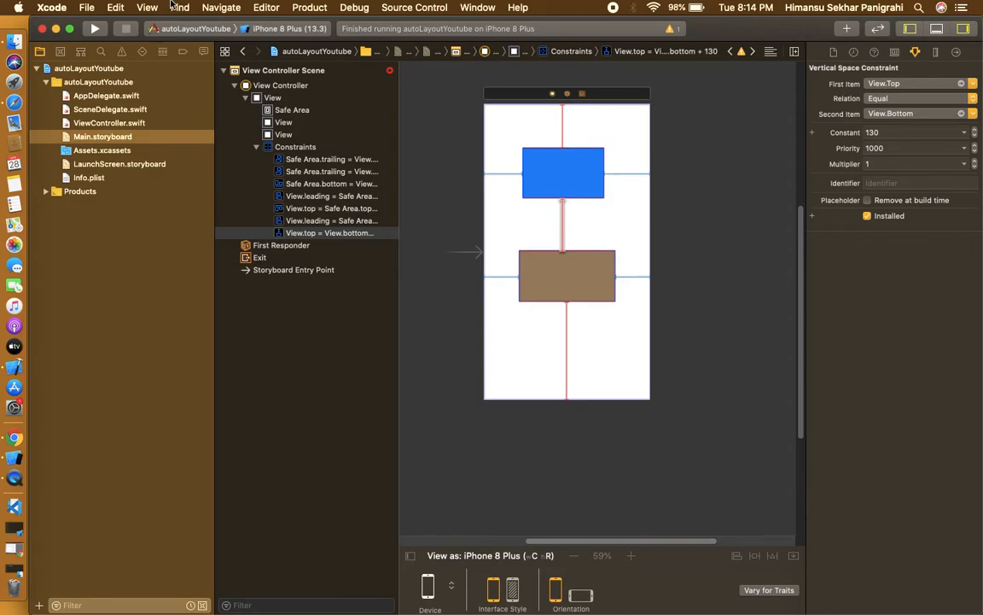
- Minimize Xcode and open case2 copy.png from the Auto layout part 6 folder in Preview, moving its window clear of the dock
{"action": "left_click", "coordinate": [56, 28]}
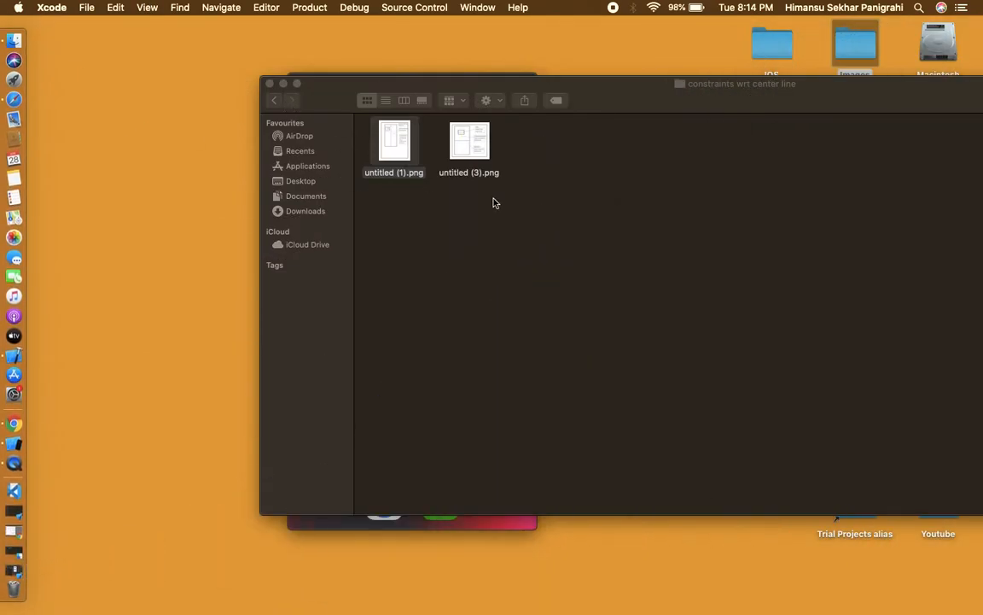
{"action": "left_click", "coordinate": [384, 176]}
{"action": "left_click", "coordinate": [275, 100]}
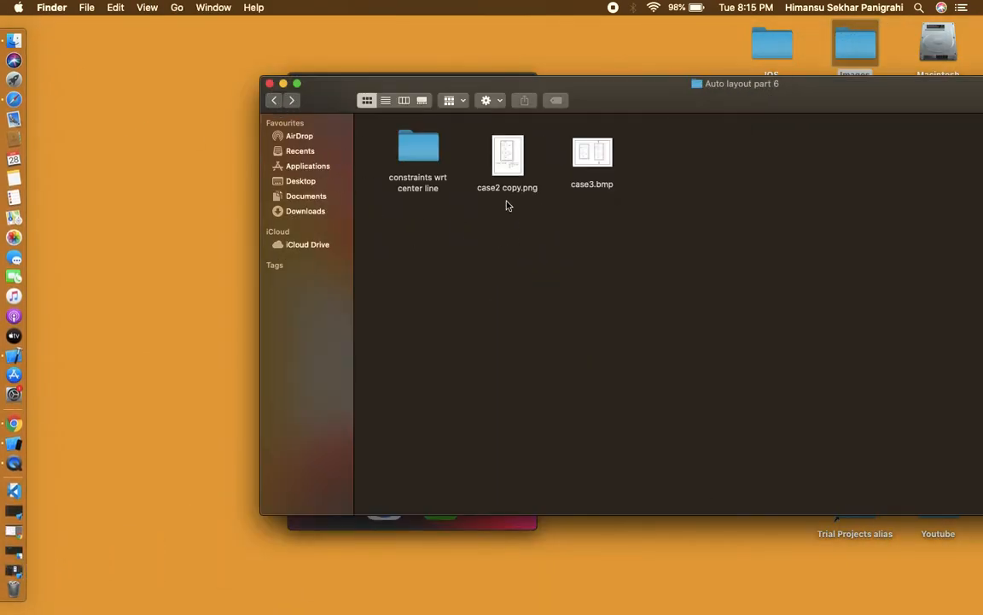
{"action": "left_click", "coordinate": [506, 173]}
{"action": "double_click", "coordinate": [505, 173]}
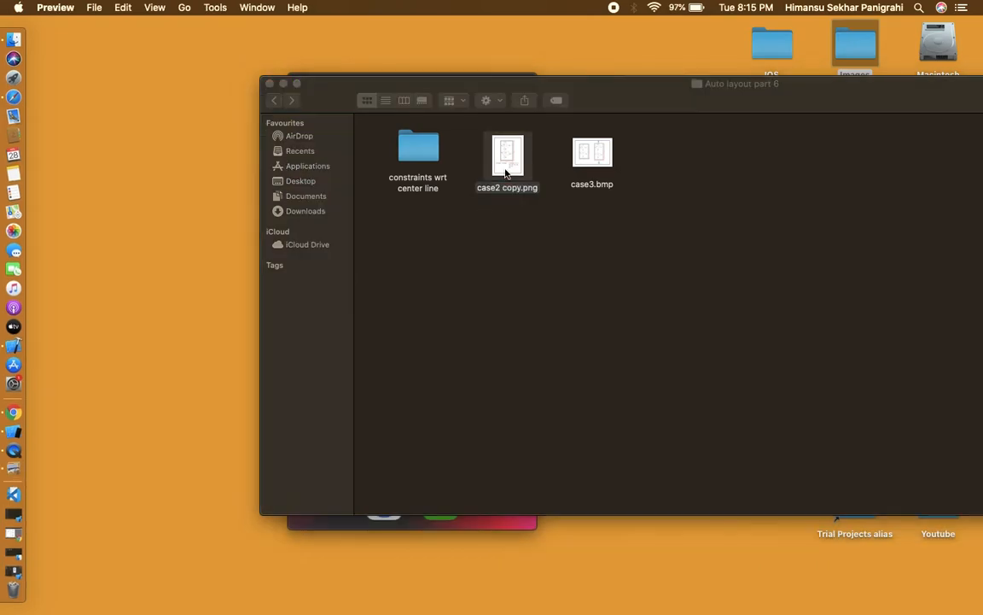
{"action": "left_click_drag", "start_coordinate": [263, 28], "coordinate": [461, 36]}
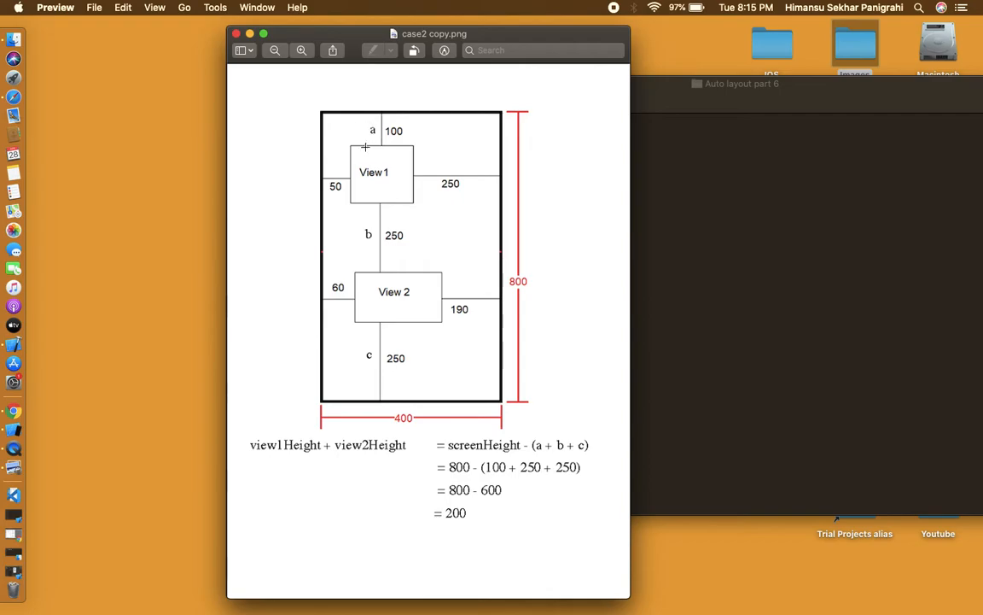
- Examine the vertical spacings a, b and c and the two views they surround in the case2 diagram
{"action": "left_click_drag", "start_coordinate": [362, 125], "coordinate": [381, 143]}
{"action": "left_click", "coordinate": [389, 247]}
{"action": "left_click_drag", "start_coordinate": [359, 216], "coordinate": [380, 247]}
{"action": "left_click", "coordinate": [417, 300]}
{"action": "left_click_drag", "start_coordinate": [358, 341], "coordinate": [379, 371]}
{"action": "left_click", "coordinate": [426, 342]}
{"action": "left_click_drag", "start_coordinate": [362, 163], "coordinate": [406, 186]}
{"action": "left_click", "coordinate": [403, 291]}
{"action": "left_click_drag", "start_coordinate": [371, 282], "coordinate": [437, 312]}
{"action": "left_click", "coordinate": [518, 360]}
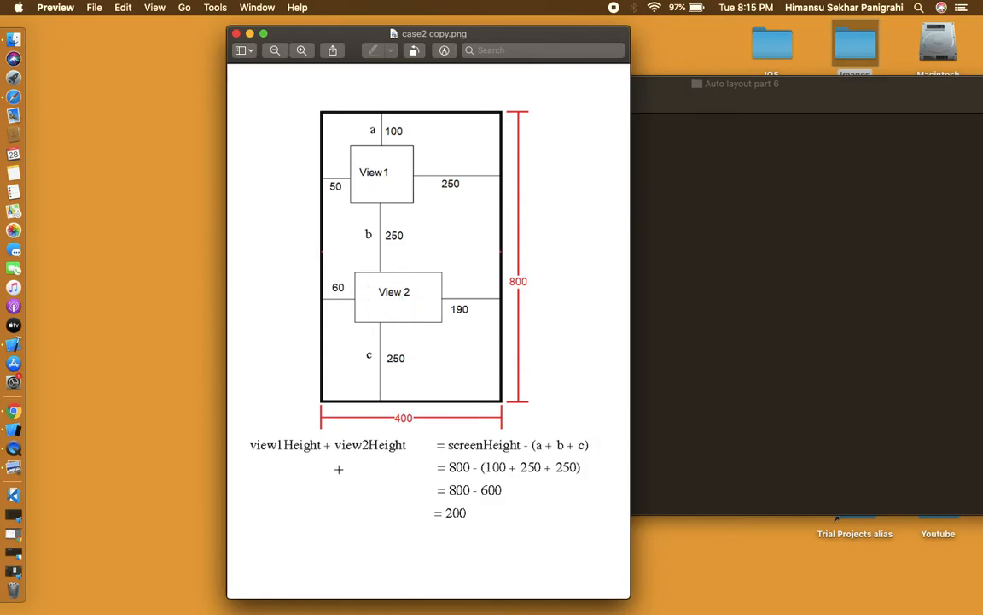
- Read through the calculation of view1Height + view2Height from the screen height and spacings, line by line
{"action": "left_click_drag", "start_coordinate": [242, 433], "coordinate": [418, 466]}
{"action": "left_click", "coordinate": [278, 450]}
{"action": "left_click_drag", "start_coordinate": [239, 436], "coordinate": [606, 465]}
{"action": "left_click", "coordinate": [399, 495]}
{"action": "left_click", "coordinate": [604, 520]}
{"action": "left_click_drag", "start_coordinate": [452, 466], "coordinate": [447, 475]}
{"action": "left_click_drag", "start_coordinate": [485, 457], "coordinate": [586, 473]}
{"action": "left_click", "coordinate": [590, 496]}
{"action": "left_click_drag", "start_coordinate": [478, 482], "coordinate": [514, 500]}
{"action": "left_click", "coordinate": [517, 520]}
{"action": "left_click_drag", "start_coordinate": [444, 481], "coordinate": [530, 495]}
{"action": "left_click", "coordinate": [518, 532]}
{"action": "left_click_drag", "start_coordinate": [433, 502], "coordinate": [492, 526]}
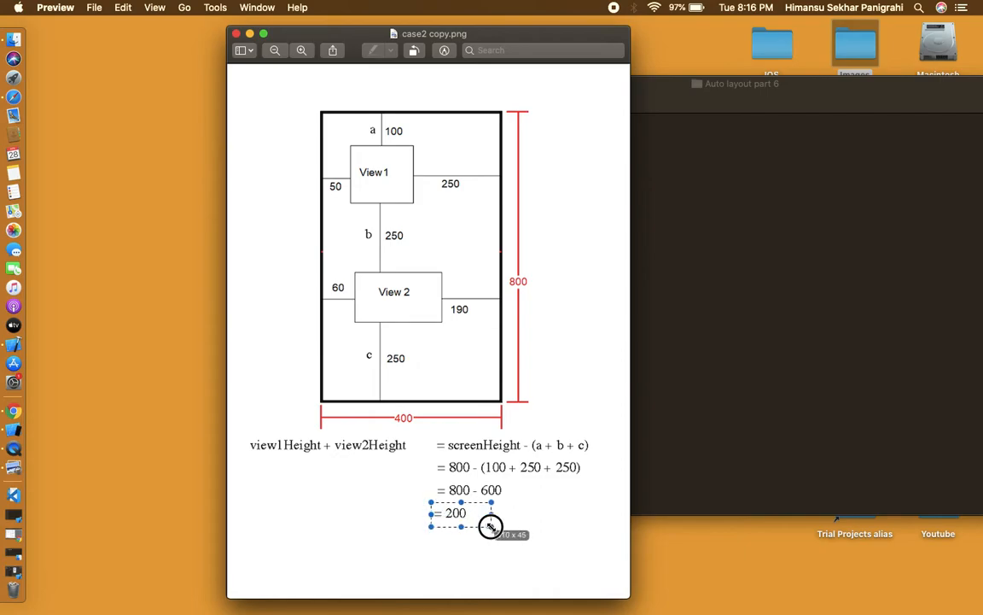
{"action": "left_click", "coordinate": [493, 530]}
{"action": "left_click_drag", "start_coordinate": [424, 499], "coordinate": [466, 520]}
{"action": "left_click", "coordinate": [509, 526]}
{"action": "left_click_drag", "start_coordinate": [245, 438], "coordinate": [408, 470]}
{"action": "left_click", "coordinate": [367, 469]}
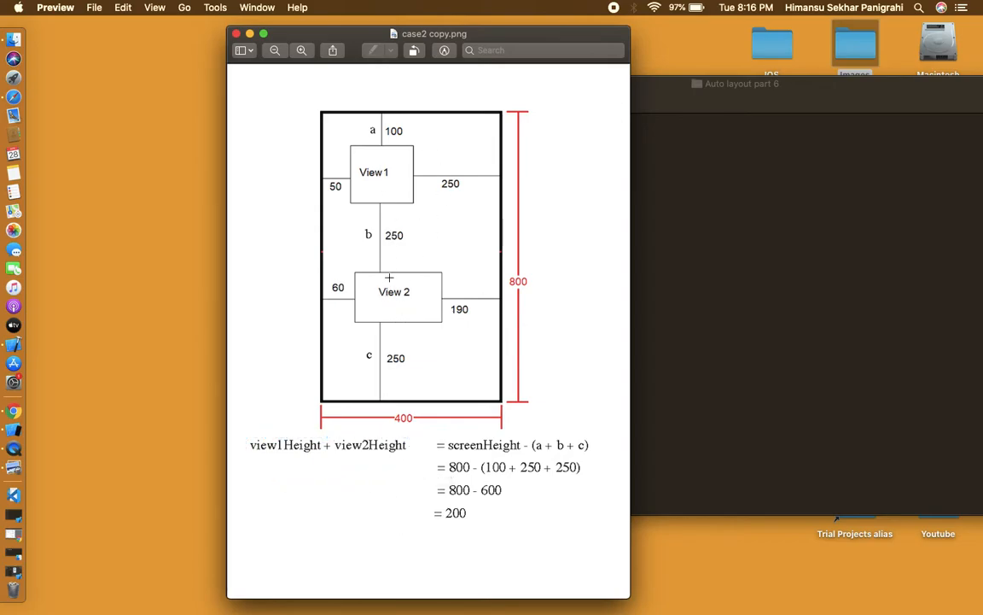
{"action": "left_click_drag", "start_coordinate": [440, 507], "coordinate": [504, 533]}
{"action": "left_click", "coordinate": [564, 511]}
- Close the case2 diagram and open case3.bmp to compare the 800-high and 1000-high screen layouts
{"action": "left_click", "coordinate": [236, 33]}
{"action": "double_click", "coordinate": [589, 154]}
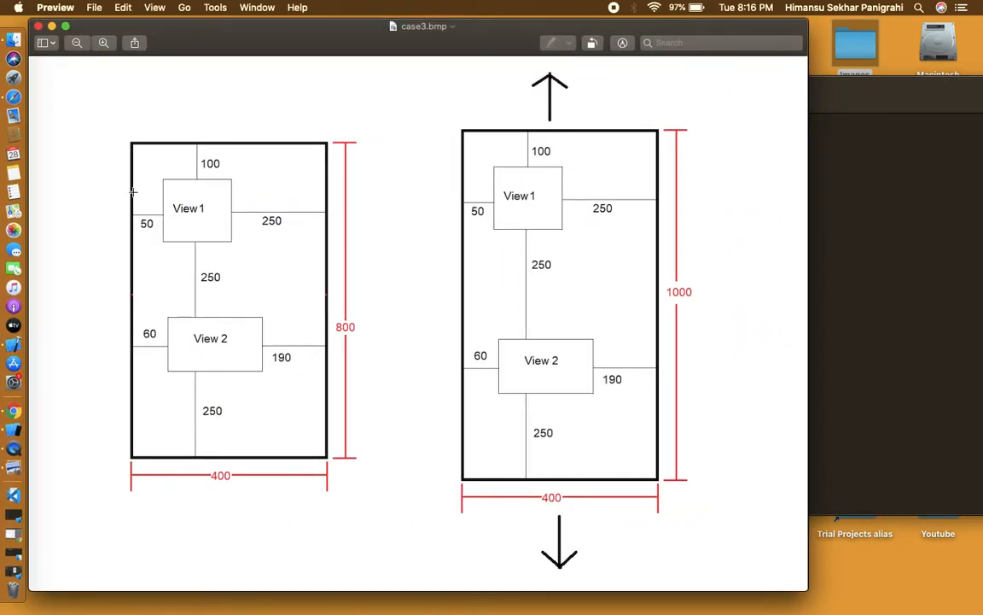
{"action": "left_click_drag", "start_coordinate": [121, 123], "coordinate": [350, 465]}
{"action": "left_click", "coordinate": [417, 404]}
{"action": "left_click_drag", "start_coordinate": [409, 95], "coordinate": [760, 483]}
{"action": "left_click", "coordinate": [165, 239]}
{"action": "left_click_drag", "start_coordinate": [111, 117], "coordinate": [357, 496]}
{"action": "left_click", "coordinate": [373, 415]}
{"action": "left_click_drag", "start_coordinate": [115, 94], "coordinate": [347, 571]}
{"action": "left_click", "coordinate": [408, 533]}
{"action": "left_click_drag", "start_coordinate": [406, 69], "coordinate": [743, 495]}
{"action": "left_click", "coordinate": [169, 317]}
{"action": "left_click_drag", "start_coordinate": [102, 114], "coordinate": [386, 523]}
{"action": "left_click", "coordinate": [416, 609]}
{"action": "left_click", "coordinate": [408, 484]}
{"action": "left_click", "coordinate": [414, 461]}
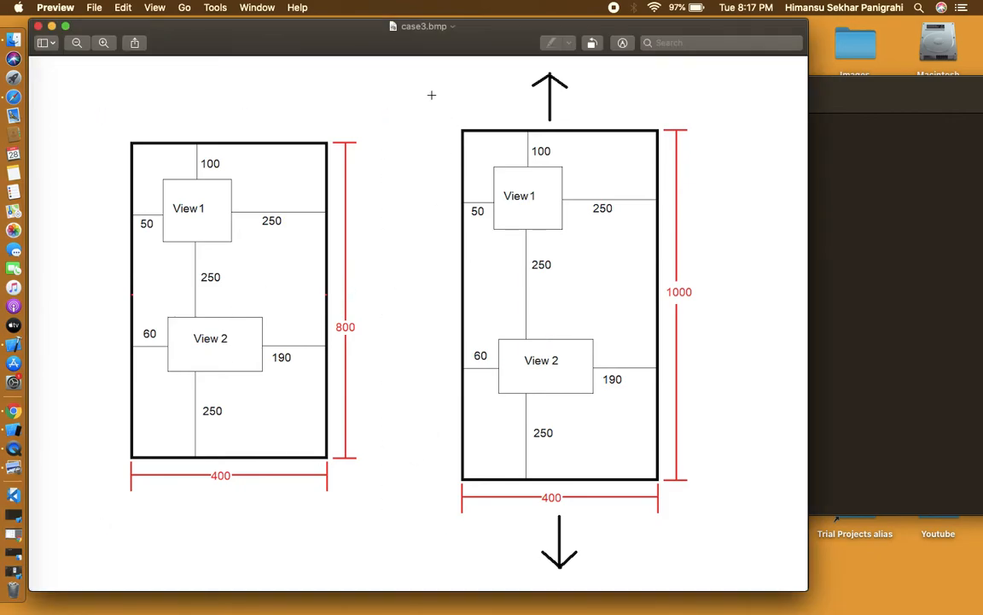
- Examine how the 1000-high layout is stretched up and down relative to the 800-high one, including the direction arrows
{"action": "left_click_drag", "start_coordinate": [432, 73], "coordinate": [711, 575]}
{"action": "left_click", "coordinate": [744, 463]}
{"action": "left_click_drag", "start_coordinate": [426, 73], "coordinate": [708, 566]}
{"action": "left_click", "coordinate": [675, 555]}
{"action": "left_click_drag", "start_coordinate": [112, 104], "coordinate": [392, 489]}
{"action": "left_click", "coordinate": [276, 527]}
{"action": "left_click_drag", "start_coordinate": [88, 88], "coordinate": [377, 522]}
{"action": "left_click", "coordinate": [509, 447]}
{"action": "left_click_drag", "start_coordinate": [430, 71], "coordinate": [727, 546]}
{"action": "left_click", "coordinate": [764, 461]}
{"action": "left_click_drag", "start_coordinate": [447, 74], "coordinate": [699, 577]}
{"action": "left_click", "coordinate": [742, 523]}
{"action": "left_click_drag", "start_coordinate": [422, 62], "coordinate": [737, 583]}
{"action": "left_click", "coordinate": [765, 467]}
{"action": "left_click_drag", "start_coordinate": [502, 73], "coordinate": [609, 124]}
{"action": "left_click", "coordinate": [610, 495]}
{"action": "left_click_drag", "start_coordinate": [536, 501], "coordinate": [607, 593]}
{"action": "left_click", "coordinate": [665, 518]}
- Examine the three vertical spacings and the View 1 and View 2 boxes in the 1000-high layout
{"action": "left_click_drag", "start_coordinate": [508, 395], "coordinate": [553, 470]}
{"action": "left_click_drag", "start_coordinate": [509, 234], "coordinate": [577, 334]}
{"action": "left_click", "coordinate": [617, 261]}
{"action": "left_click_drag", "start_coordinate": [518, 133], "coordinate": [559, 162]}
{"action": "left_click", "coordinate": [607, 248]}
{"action": "left_click_drag", "start_coordinate": [497, 173], "coordinate": [605, 223]}
{"action": "left_click_drag", "start_coordinate": [503, 339], "coordinate": [606, 390]}
{"action": "left_click", "coordinate": [731, 347]}
- Compare the screen heights and the View 1 and View 2 boxes between the two layouts
{"action": "left_click_drag", "start_coordinate": [308, 125], "coordinate": [391, 447]}
{"action": "left_click", "coordinate": [439, 472]}
{"action": "left_click_drag", "start_coordinate": [443, 109], "coordinate": [714, 518]}
{"action": "left_click", "coordinate": [714, 395]}
{"action": "left_click_drag", "start_coordinate": [652, 105], "coordinate": [697, 530]}
{"action": "left_click", "coordinate": [757, 461]}
{"action": "left_click_drag", "start_coordinate": [491, 173], "coordinate": [546, 222]}
{"action": "left_click", "coordinate": [585, 237]}
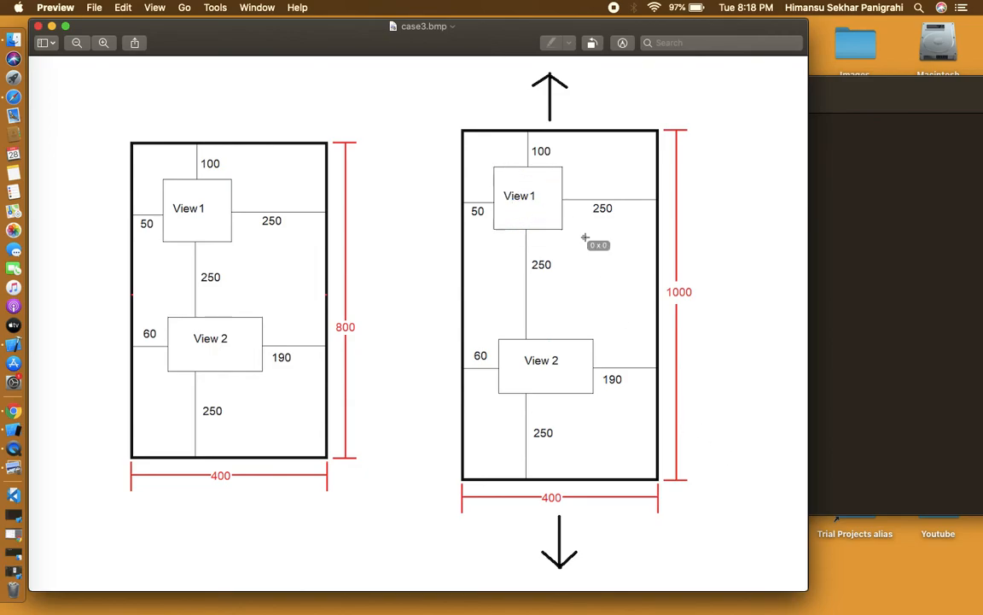
{"action": "left_click_drag", "start_coordinate": [498, 169], "coordinate": [562, 221]}
{"action": "left_click_drag", "start_coordinate": [507, 351], "coordinate": [567, 396]}
{"action": "left_click", "coordinate": [741, 311]}
{"action": "mouse_move", "coordinate": [163, 182]}
{"action": "left_mouse_down"}
{"action": "mouse_move", "coordinate": [195, 233]}
{"action": "mouse_move", "coordinate": [229, 240]}
{"action": "left_mouse_up"}
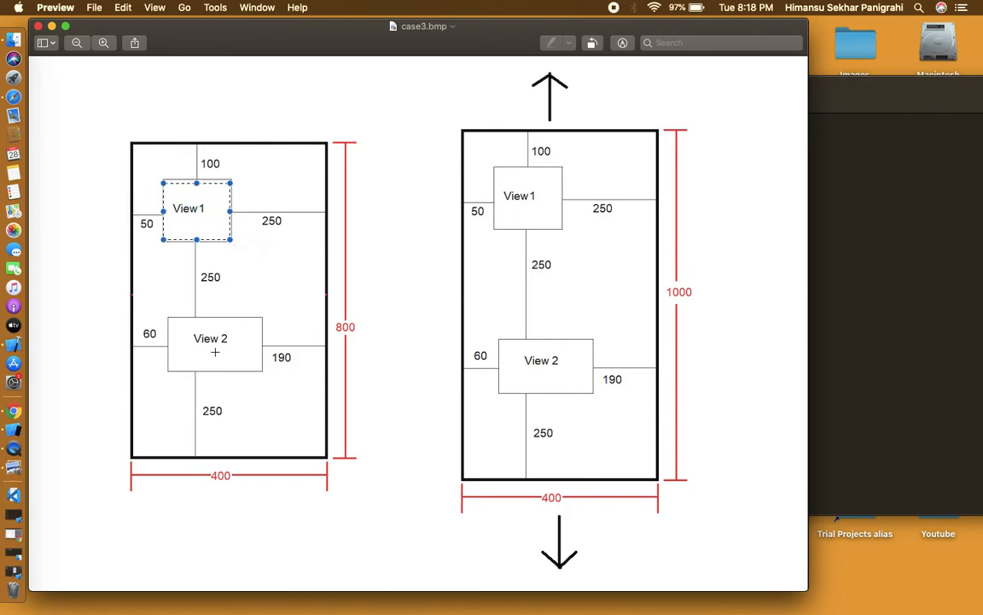
{"action": "left_click_drag", "start_coordinate": [187, 322], "coordinate": [265, 368]}
{"action": "left_click", "coordinate": [341, 382]}
{"action": "left_click_drag", "start_coordinate": [80, 88], "coordinate": [713, 502]}
{"action": "left_click", "coordinate": [739, 467]}
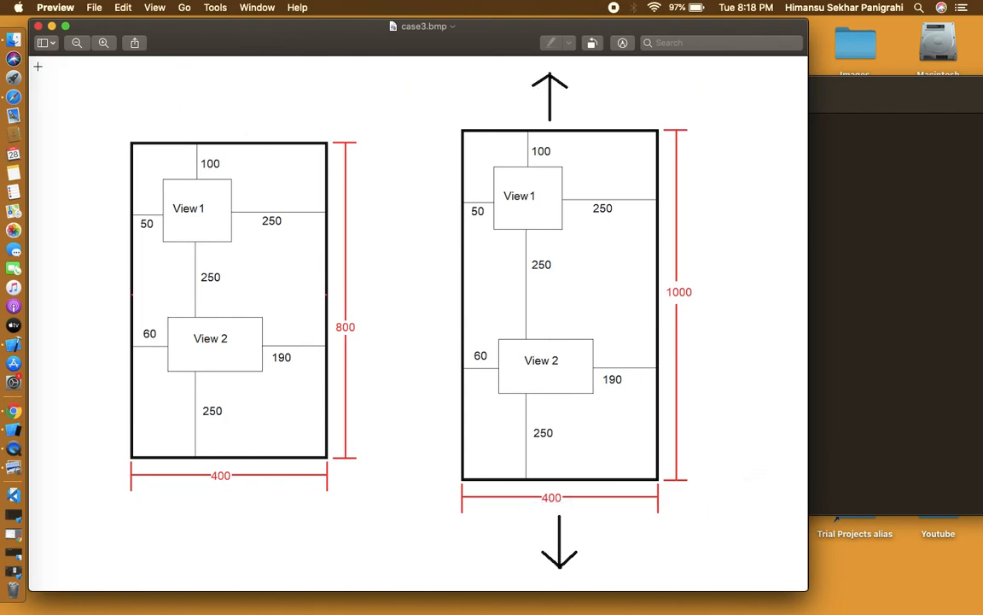
- Close case3.bmp, reopen case2 copy.png to review the combined height calculation, and close it again
{"action": "left_click", "coordinate": [38, 26]}
{"action": "left_click", "coordinate": [503, 167]}
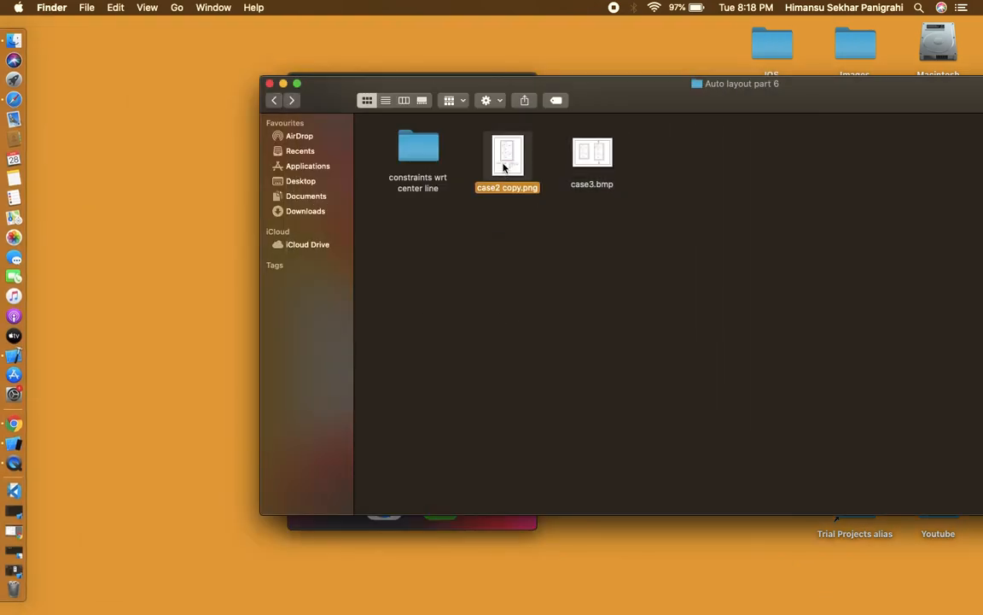
{"action": "double_click", "coordinate": [504, 166]}
{"action": "left_click_drag", "start_coordinate": [32, 413], "coordinate": [401, 531]}
{"action": "left_click", "coordinate": [391, 547]}
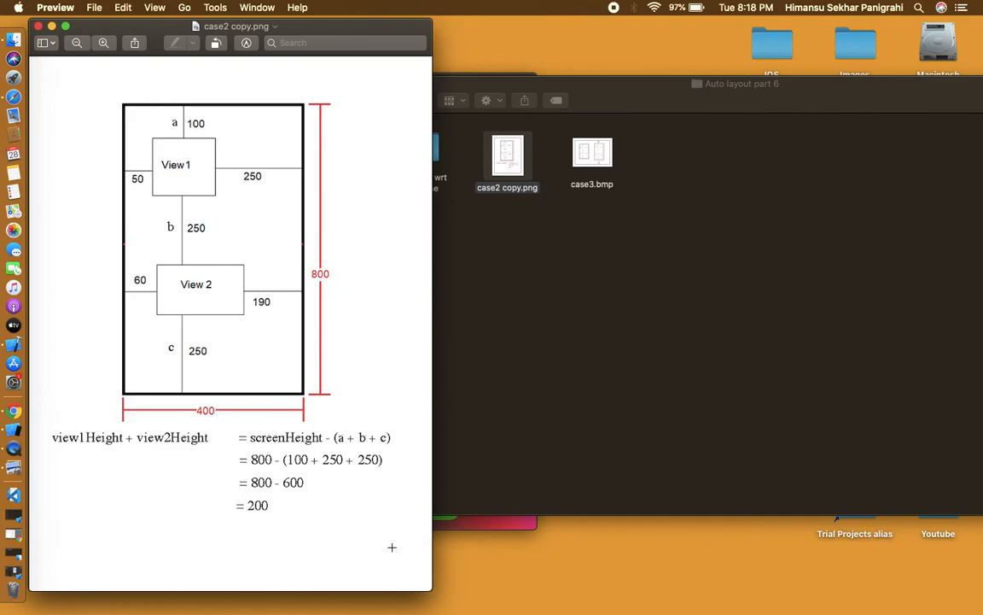
{"action": "left_click", "coordinate": [39, 27]}
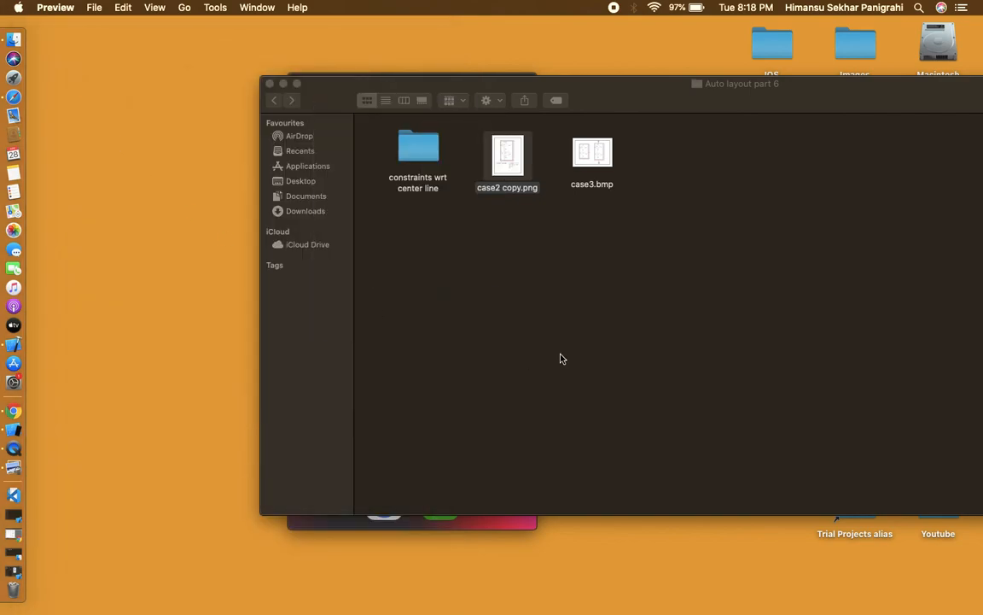